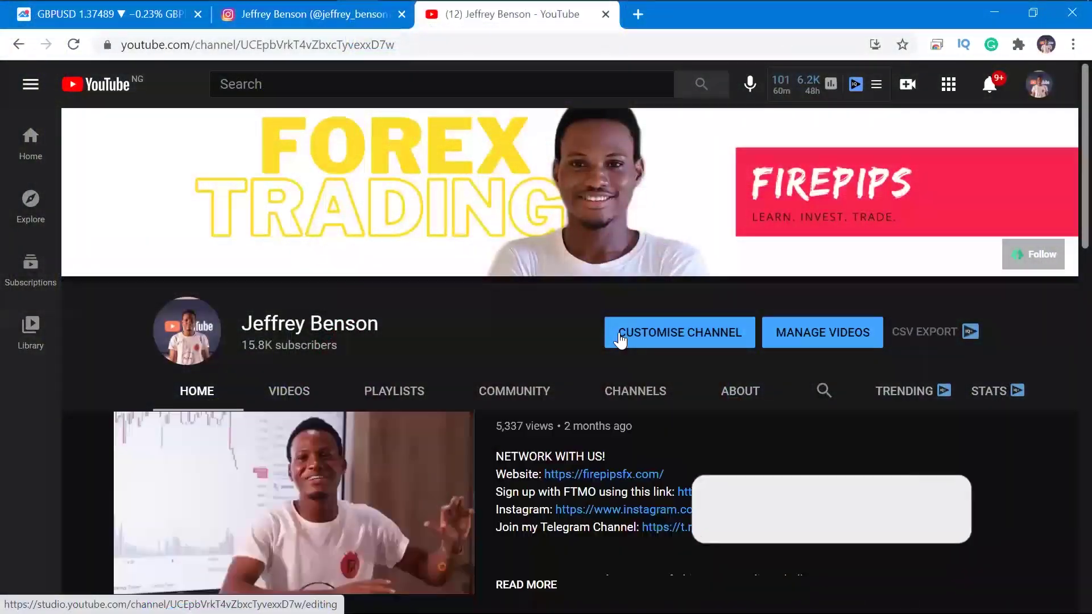
# Step: Browse the YouTube channel's home page uploads and its full list of videos
pyautogui.scroll(-5, 620, 341)
pyautogui.scroll(-3, 620, 340)
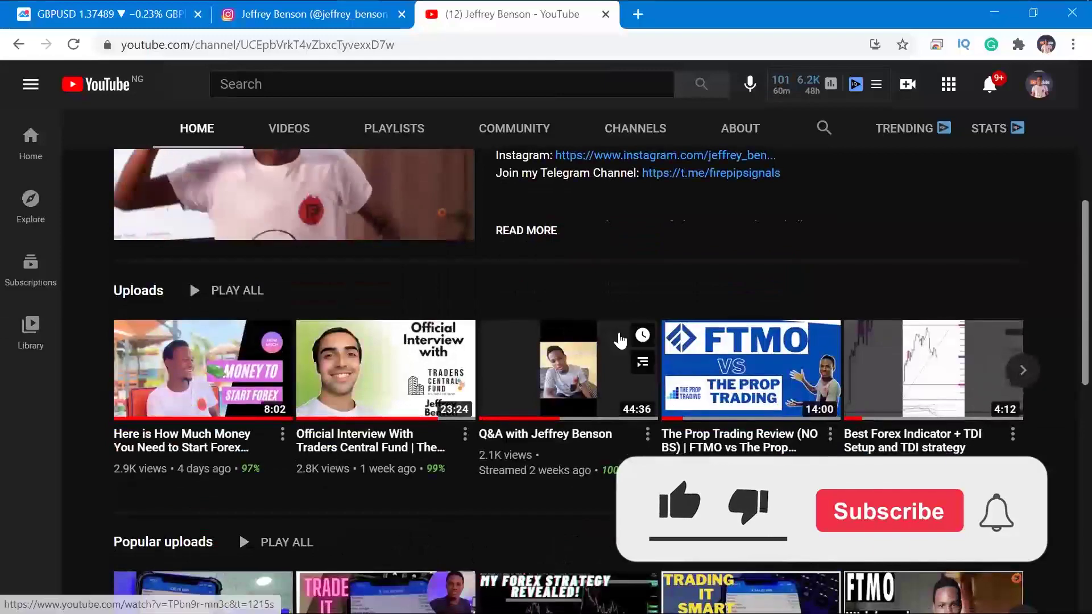
pyautogui.click(1020, 289)
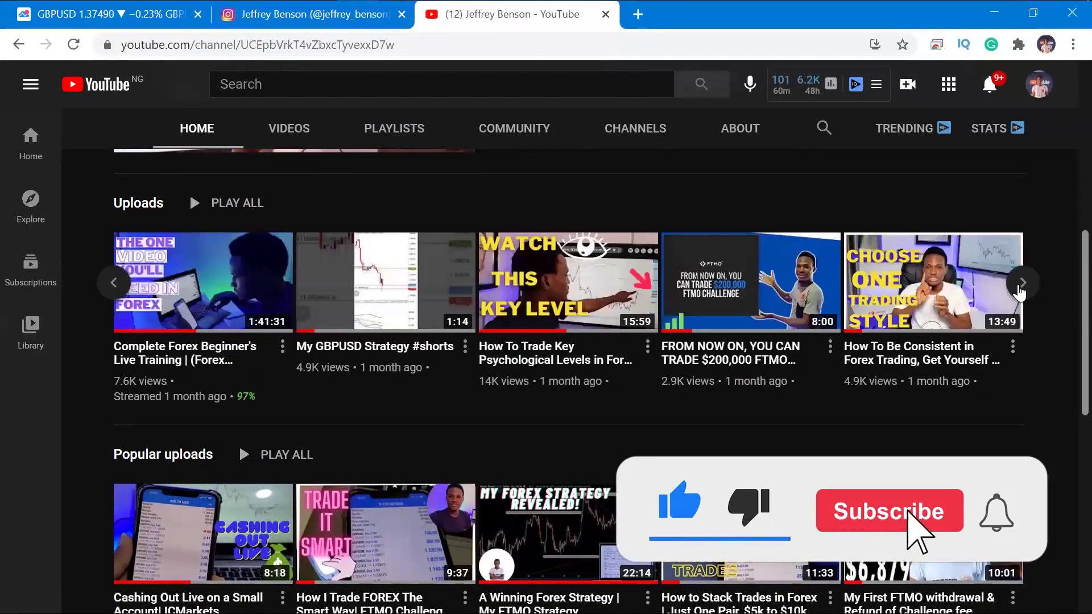
pyautogui.scroll(-12, 409, 367)
pyautogui.scroll(-18, 410, 367)
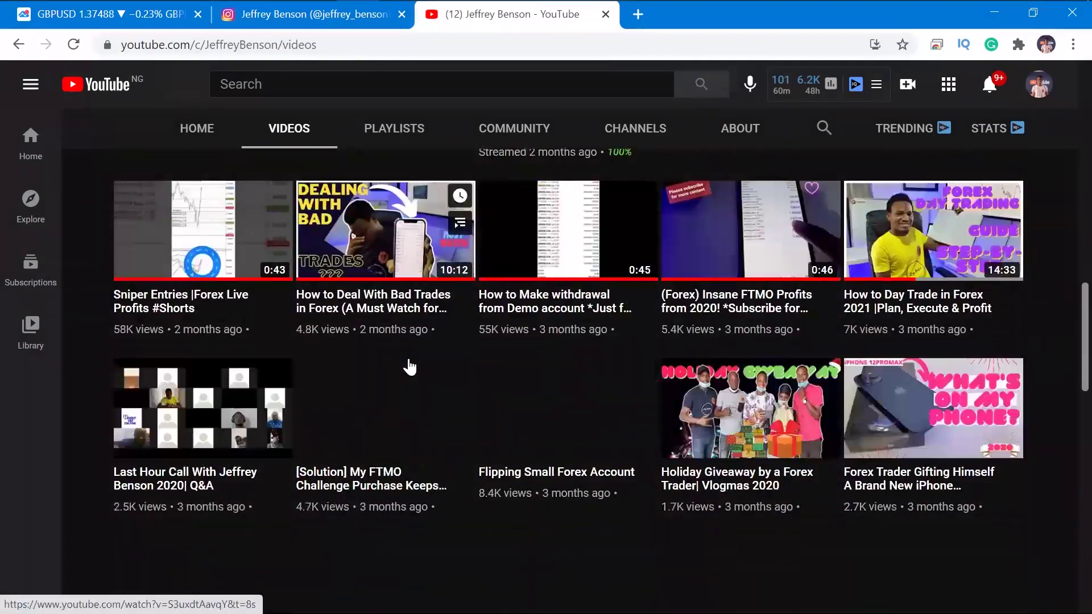
pyautogui.scroll(-12, 410, 367)
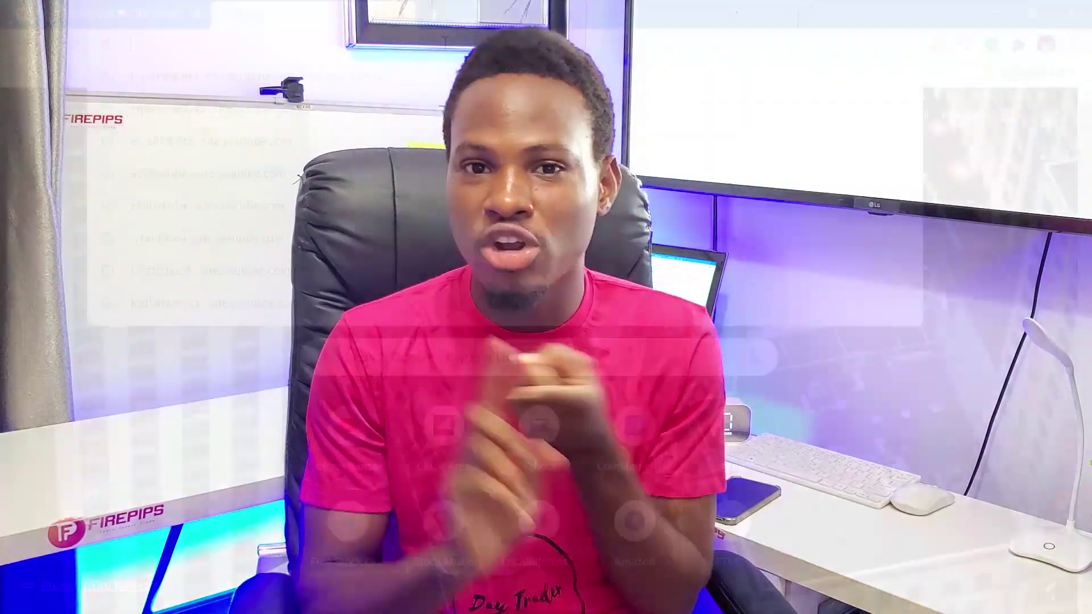
# Step: Go to tradingview.com and open its Chart page
pyautogui.write('tradingview.com')
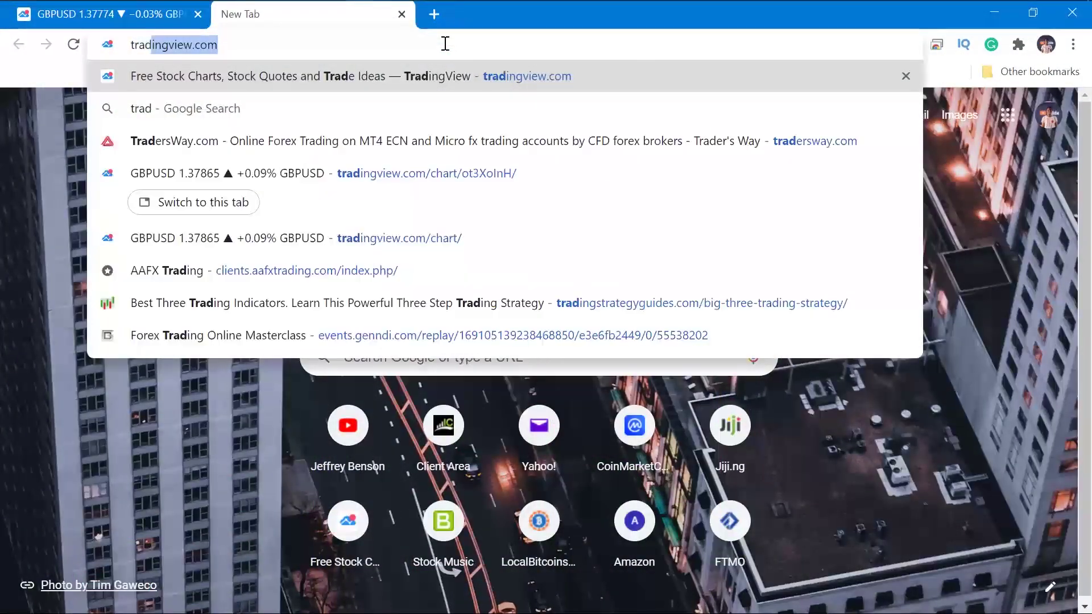
pyautogui.press('Return')
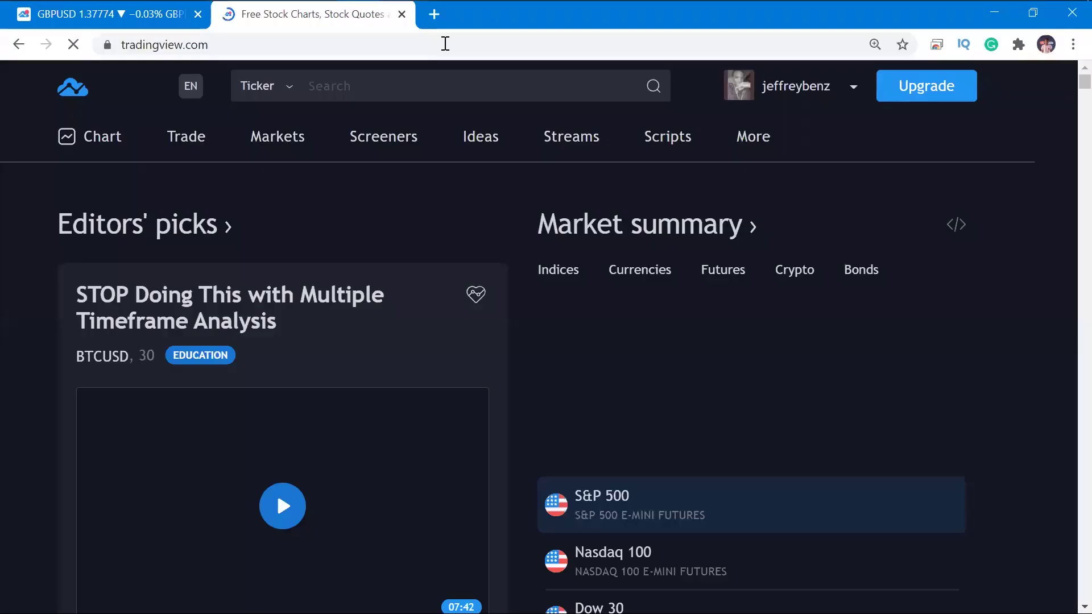
pyautogui.click(106, 148)
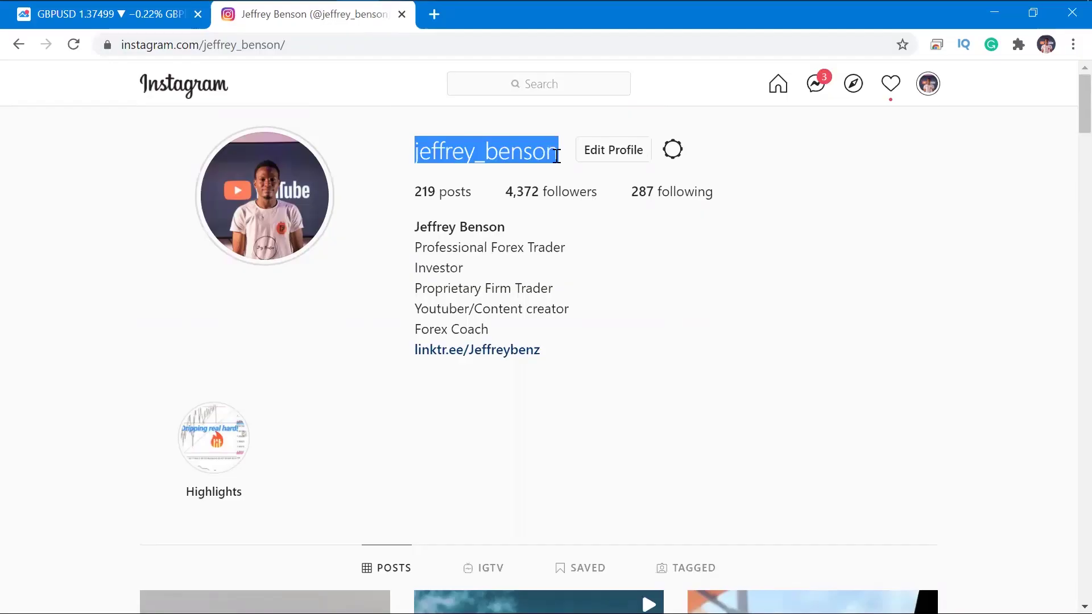
# Step: Browse the Instagram profile's posts and view the post showing the GBPUSD trade
pyautogui.scroll(-20, 637, 281)
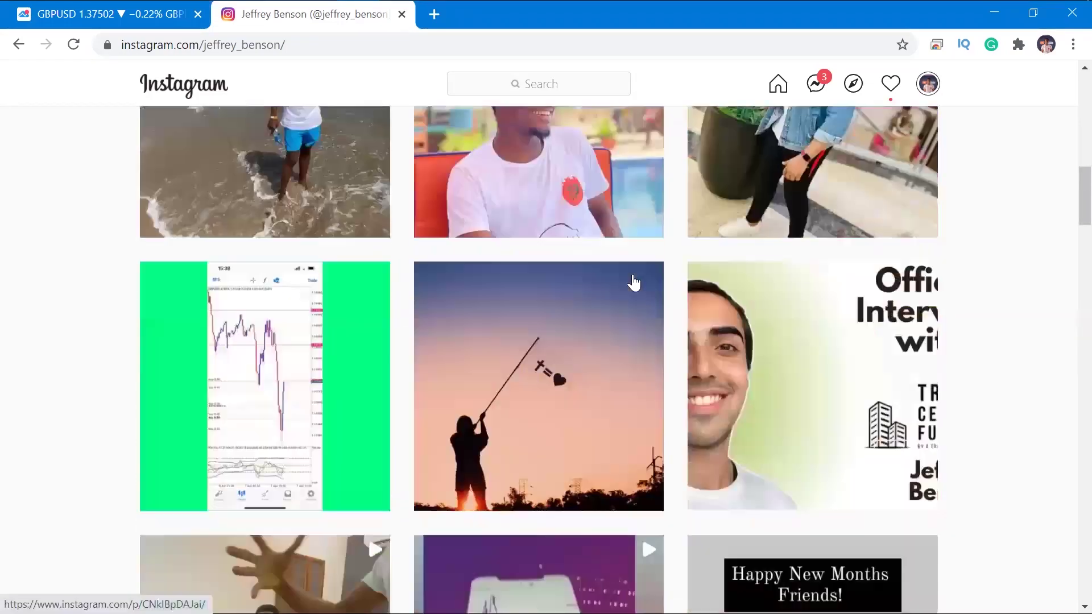
pyautogui.scroll(-20, 633, 283)
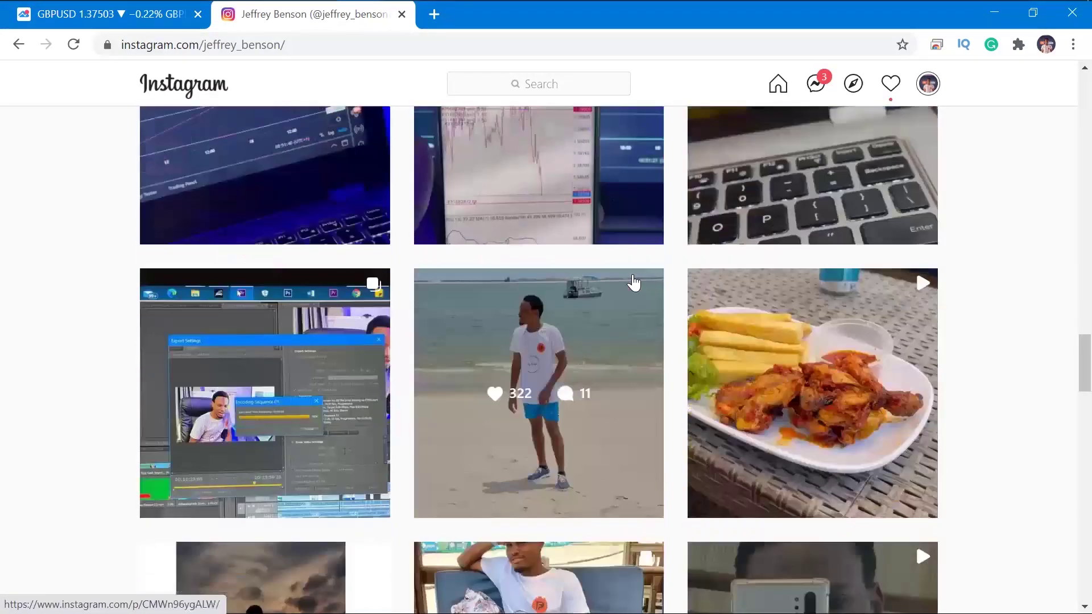
pyautogui.click(757, 186)
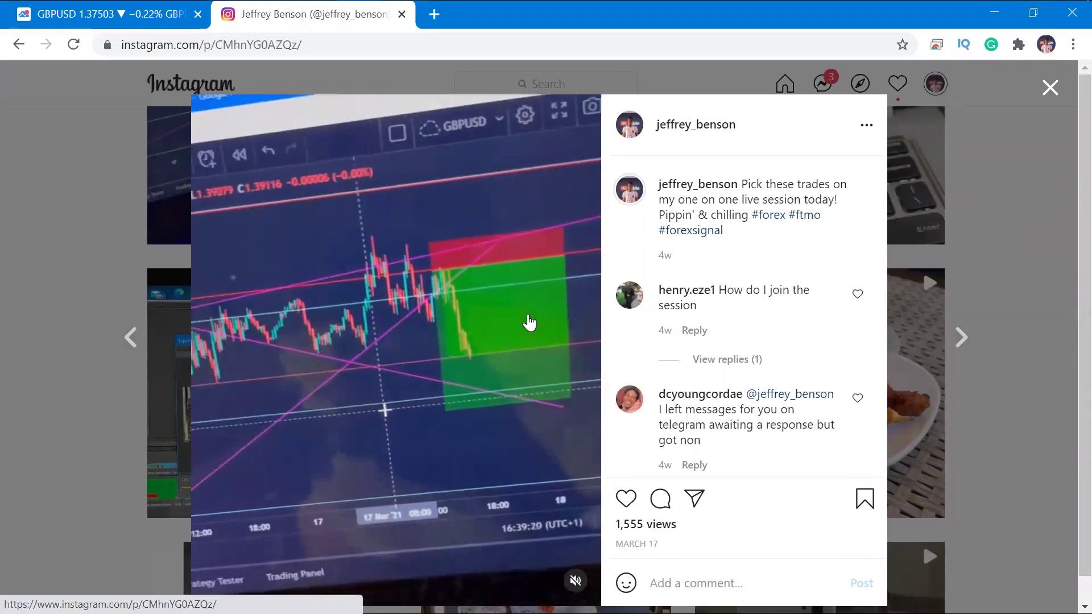
pyautogui.click(1050, 90)
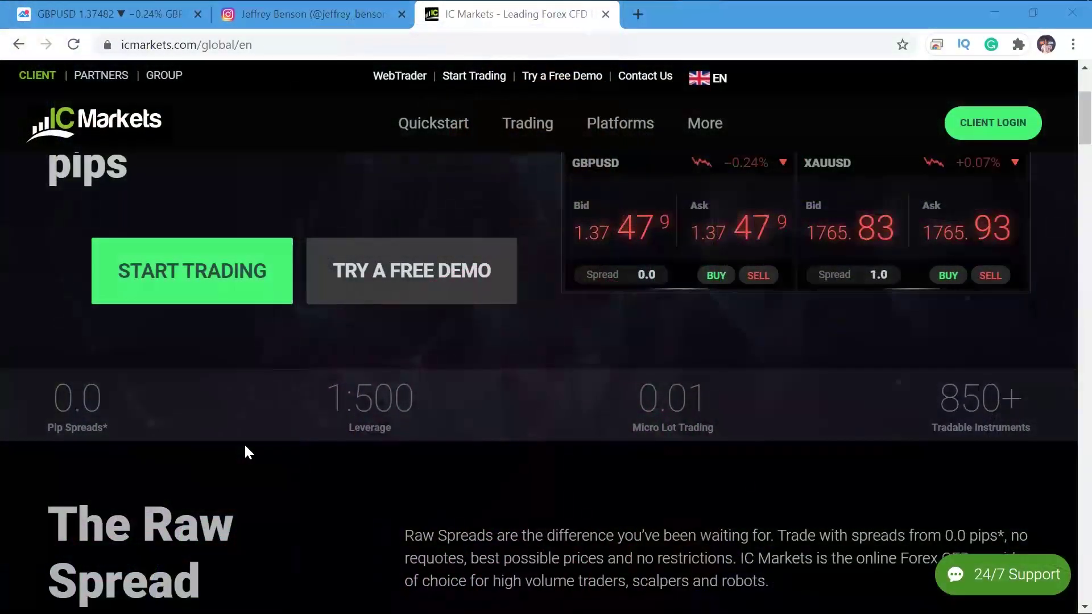
# Step: Read through the IC Markets home page, covering spreads, order execution, markets, trading terminals and funding methods
pyautogui.scroll(-8, 244, 447)
pyautogui.scroll(-3, 245, 452)
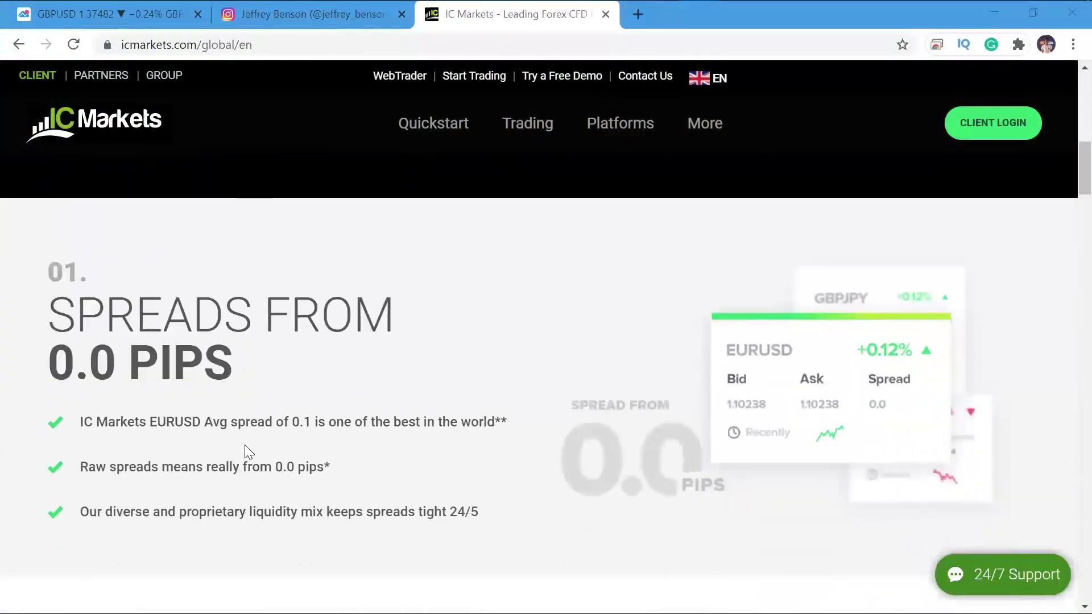
pyautogui.scroll(-9, 287, 455)
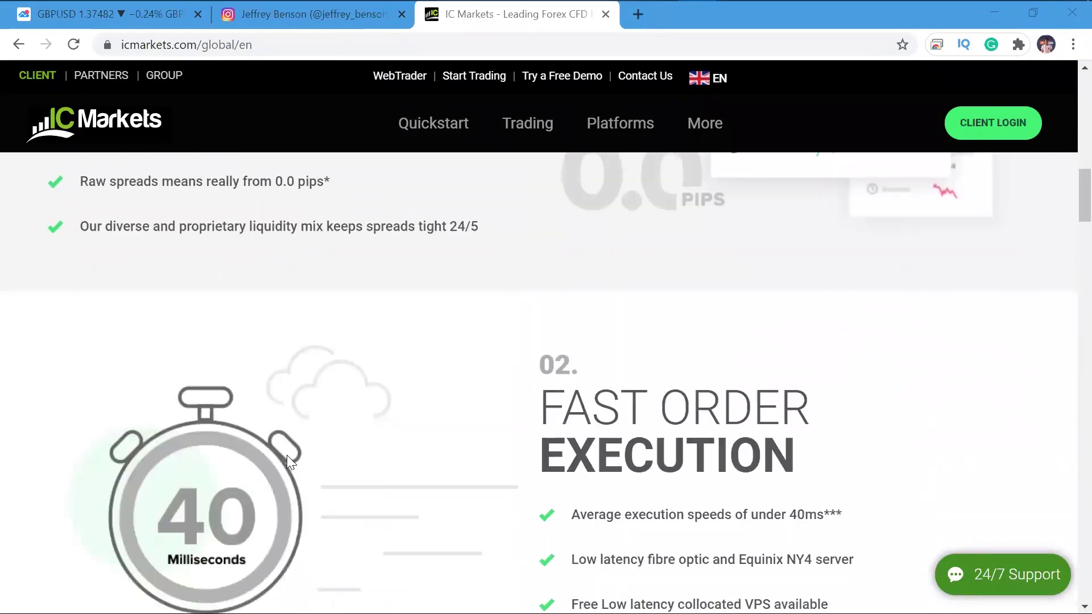
pyautogui.scroll(-8, 287, 457)
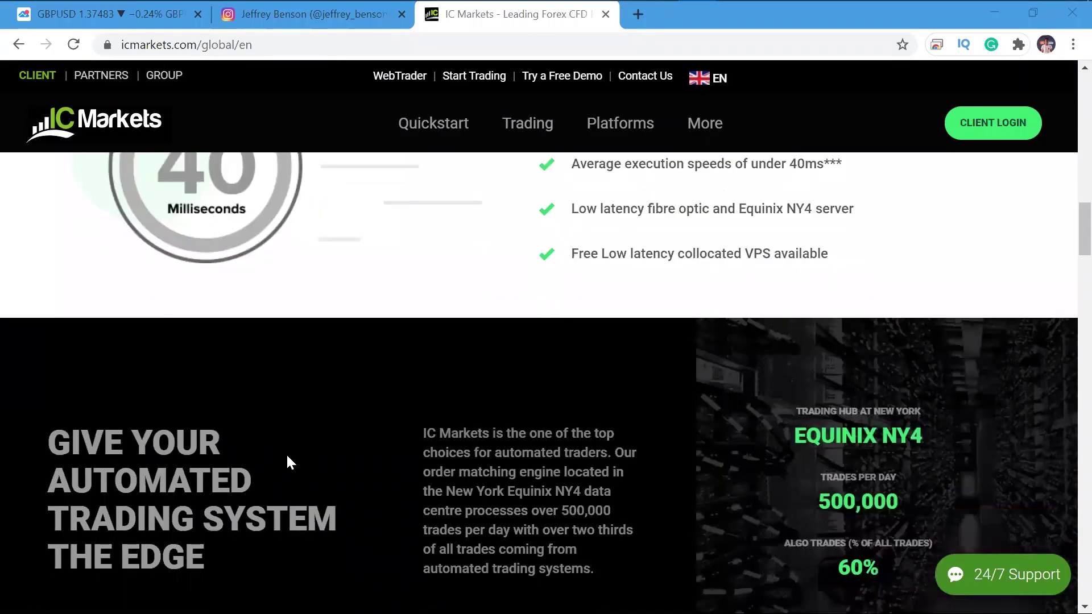
pyautogui.scroll(-5, 290, 462)
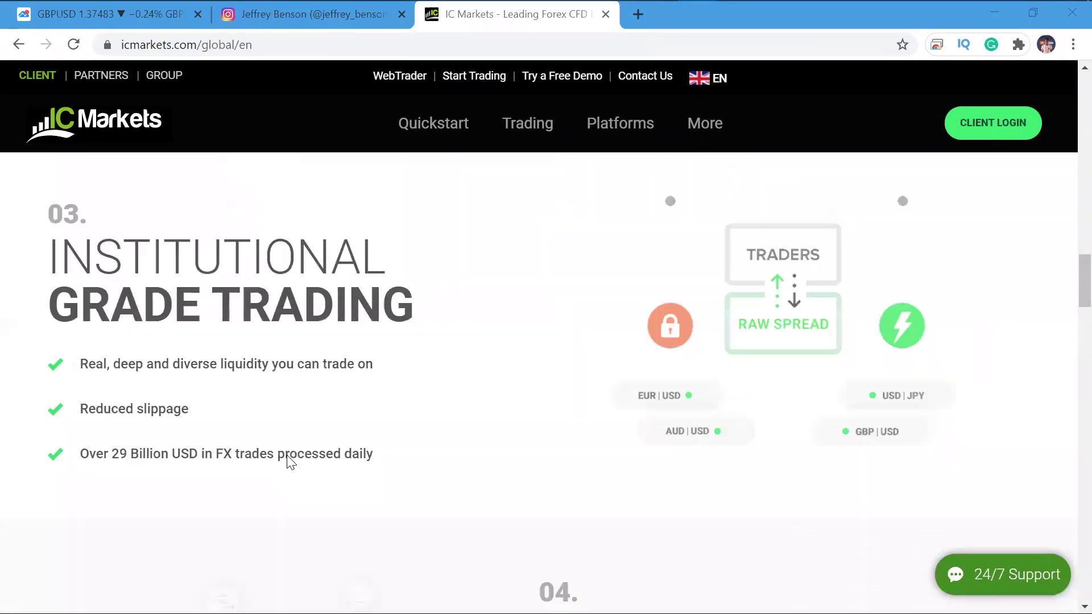
pyautogui.scroll(-8, 290, 462)
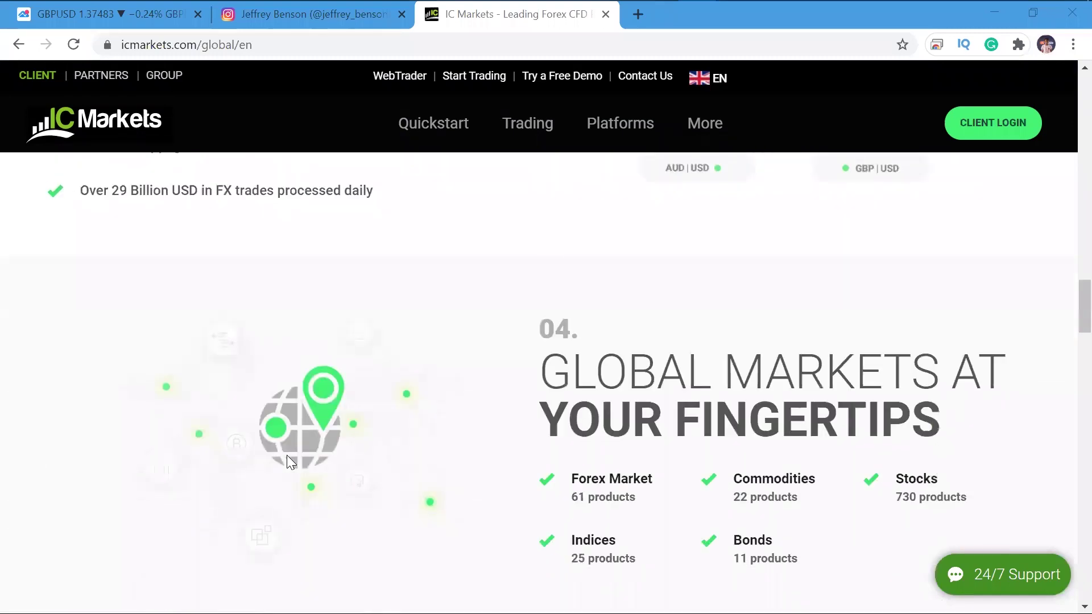
pyautogui.scroll(-10, 287, 462)
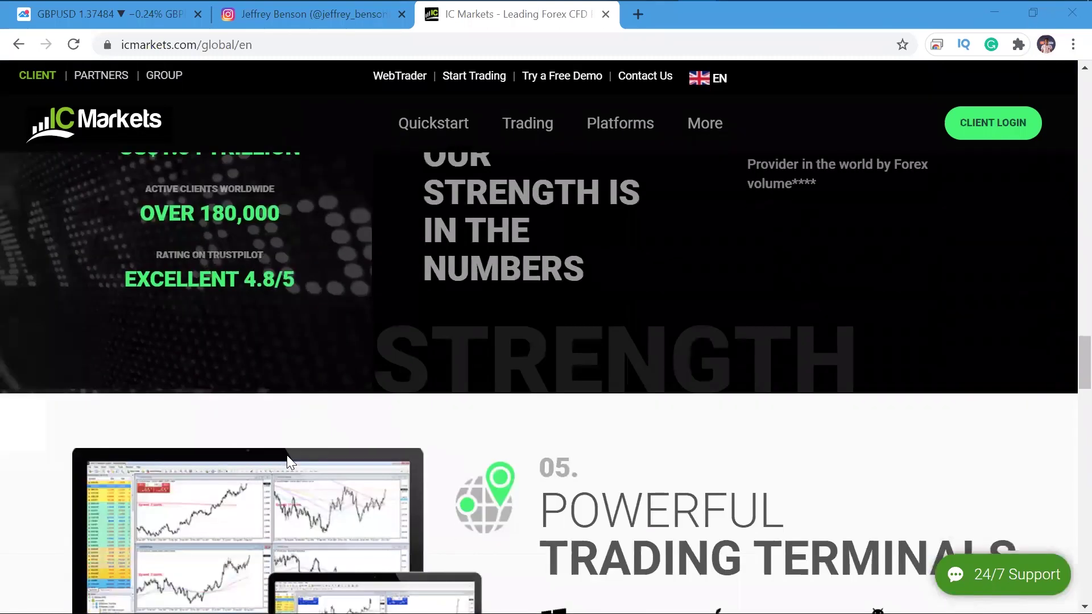
pyautogui.scroll(-8, 290, 462)
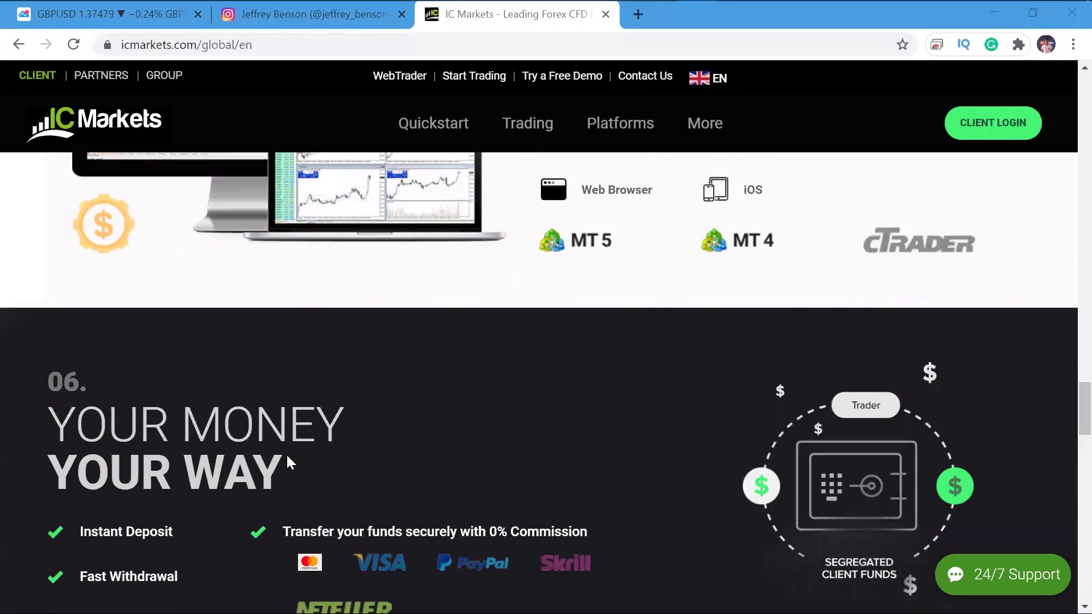
pyautogui.scroll(-7, 290, 462)
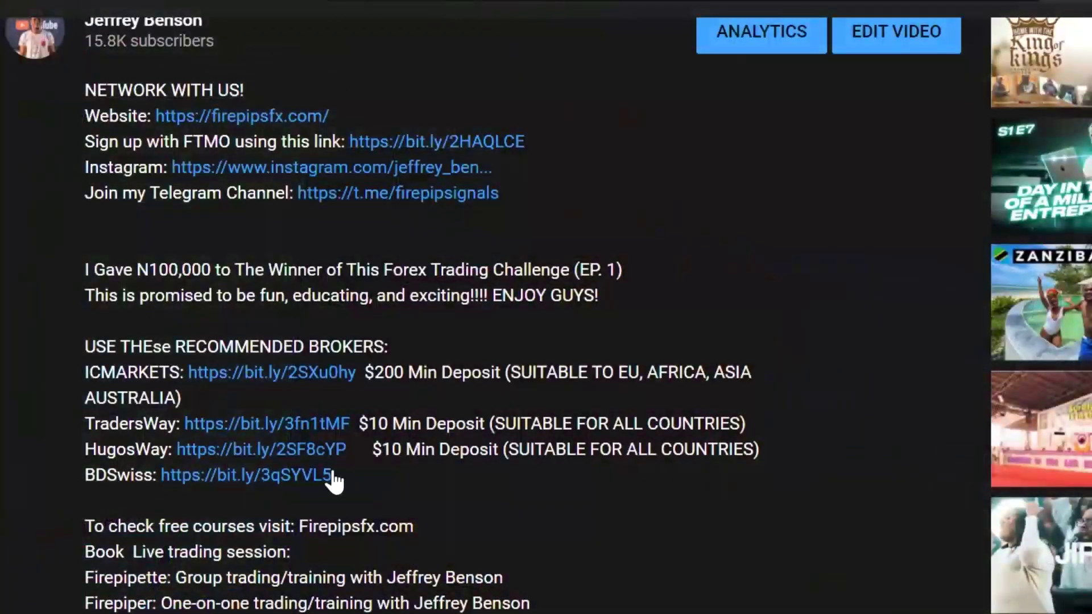
# Step: Examine the recommended broker links in the video description and look over the channel's home page
pyautogui.moveTo(348, 474); pyautogui.dragTo(166, 491)
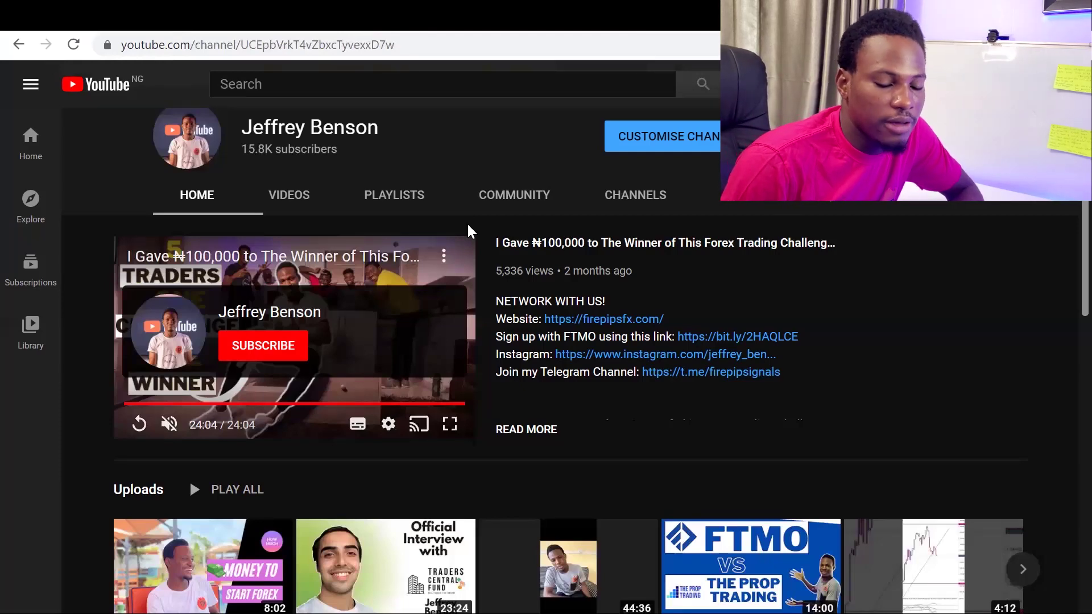
pyautogui.scroll(-2, 468, 227)
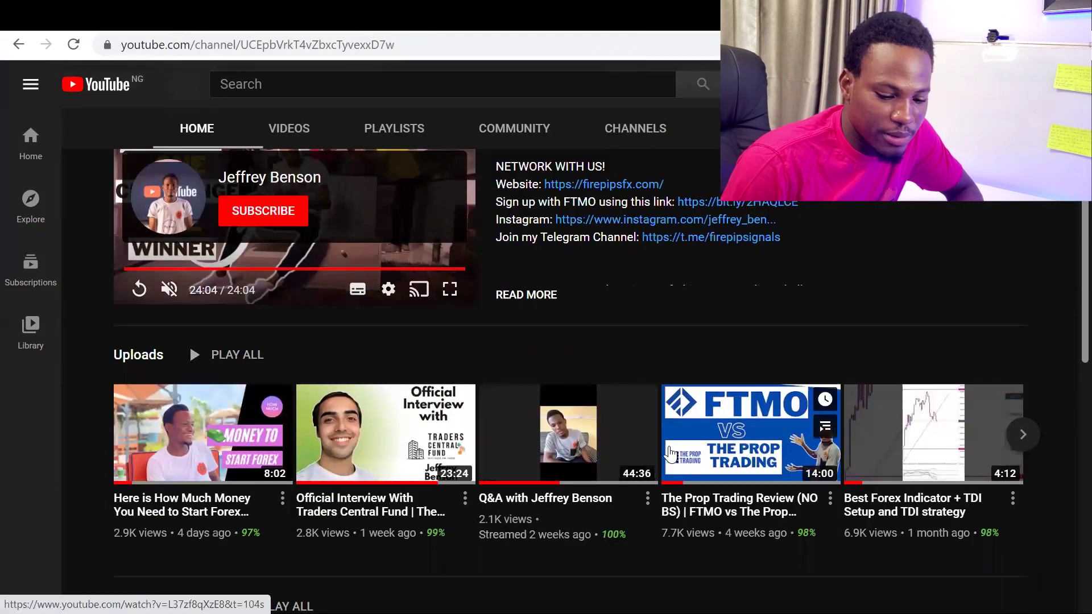
pyautogui.scroll(4, 424, 455)
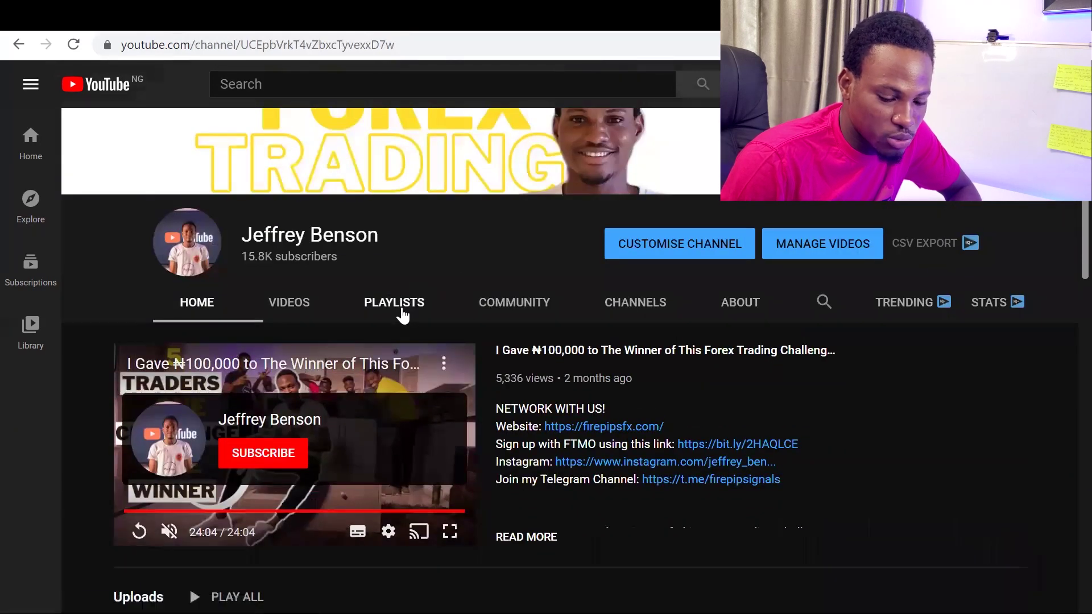
pyautogui.scroll(-1, 607, 331)
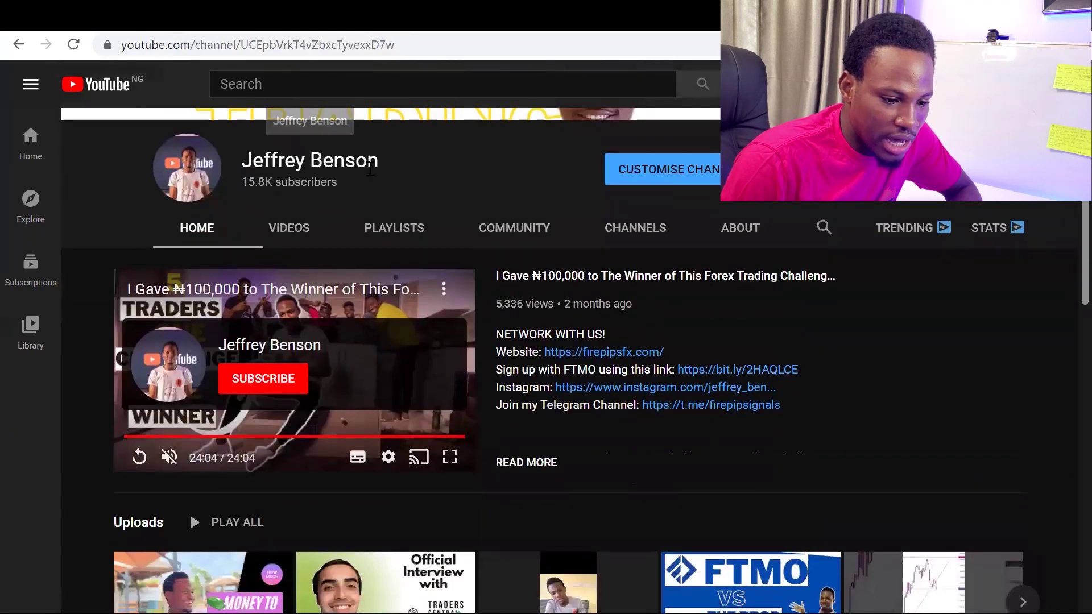
pyautogui.scroll(2, 482, 257)
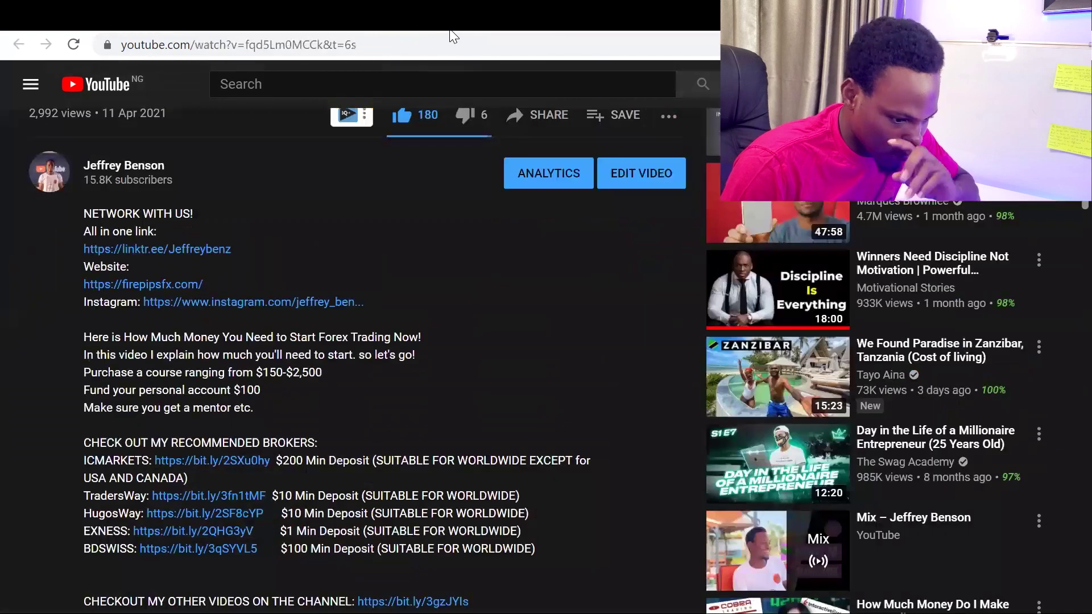
# Step: Open the all-in-one Linktree link from the video description and follow its My Broker link
pyautogui.scroll(1, 374, 180)
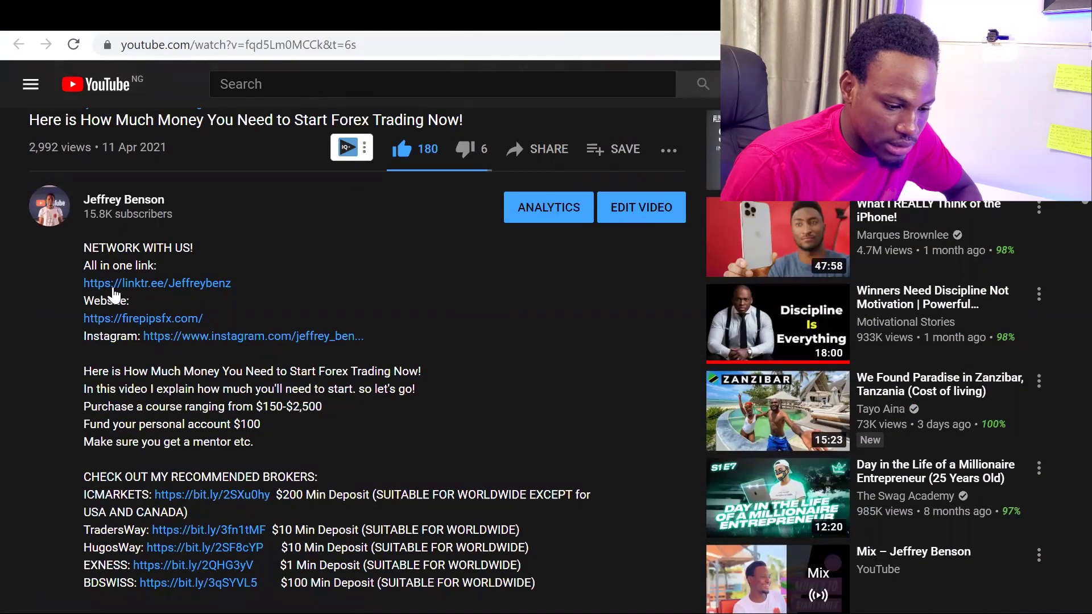
pyautogui.click(154, 291)
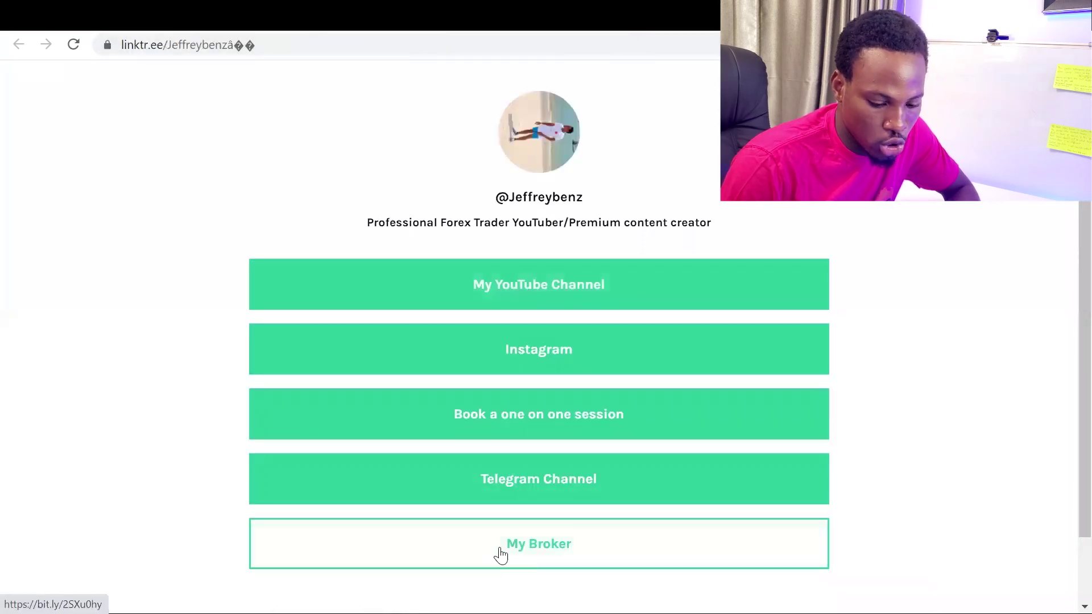
pyautogui.click(525, 550)
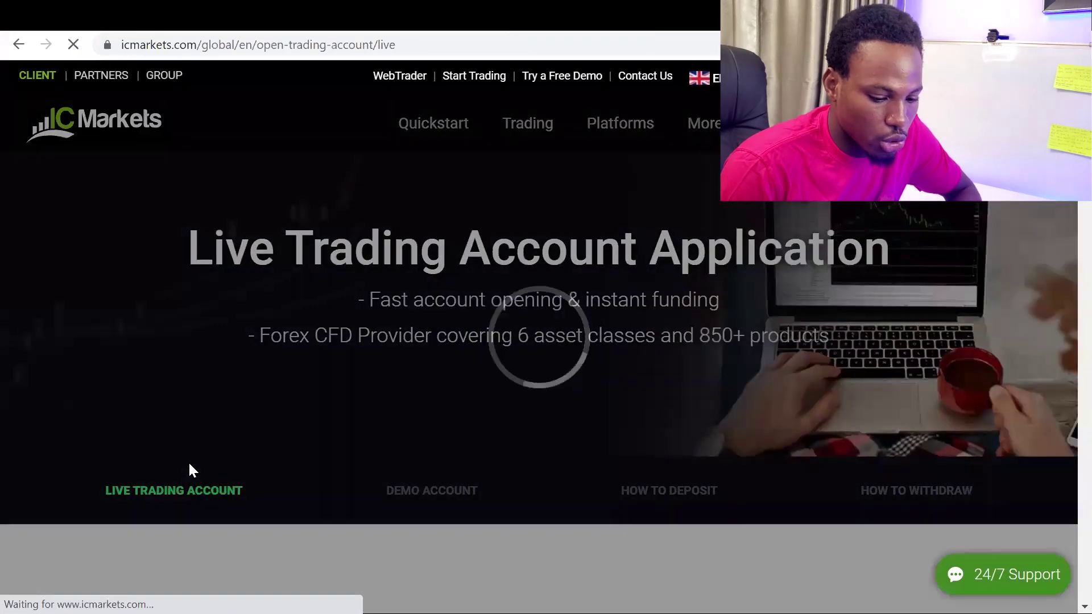
# Step: Examine the personal details fields on the IC Markets live trading account application form
pyautogui.scroll(-7, 193, 471)
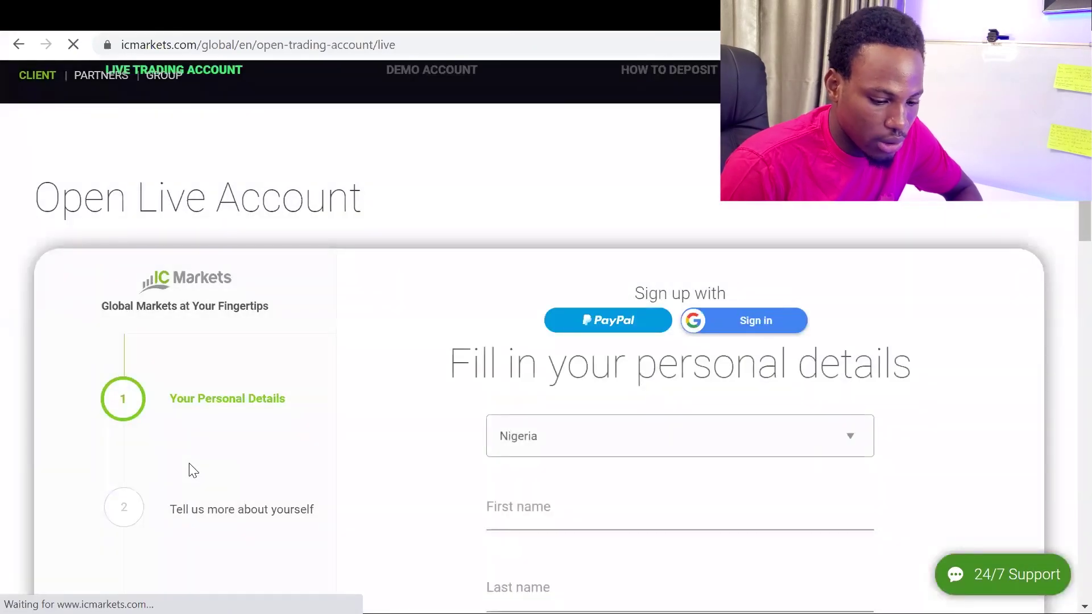
pyautogui.scroll(-2, 216, 456)
pyautogui.scroll(-3, 519, 461)
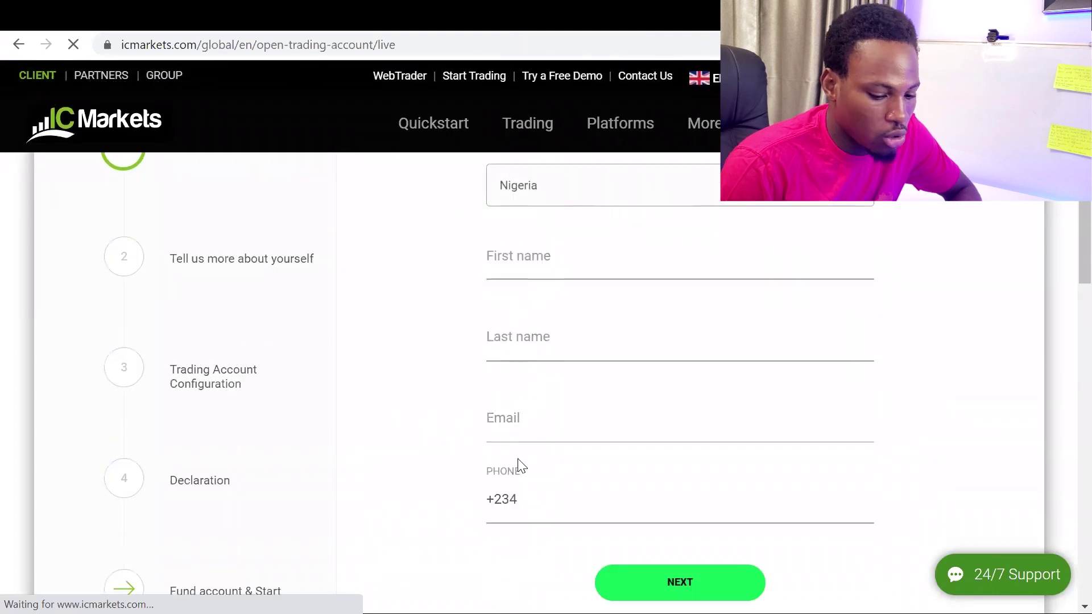
pyautogui.scroll(7, 519, 459)
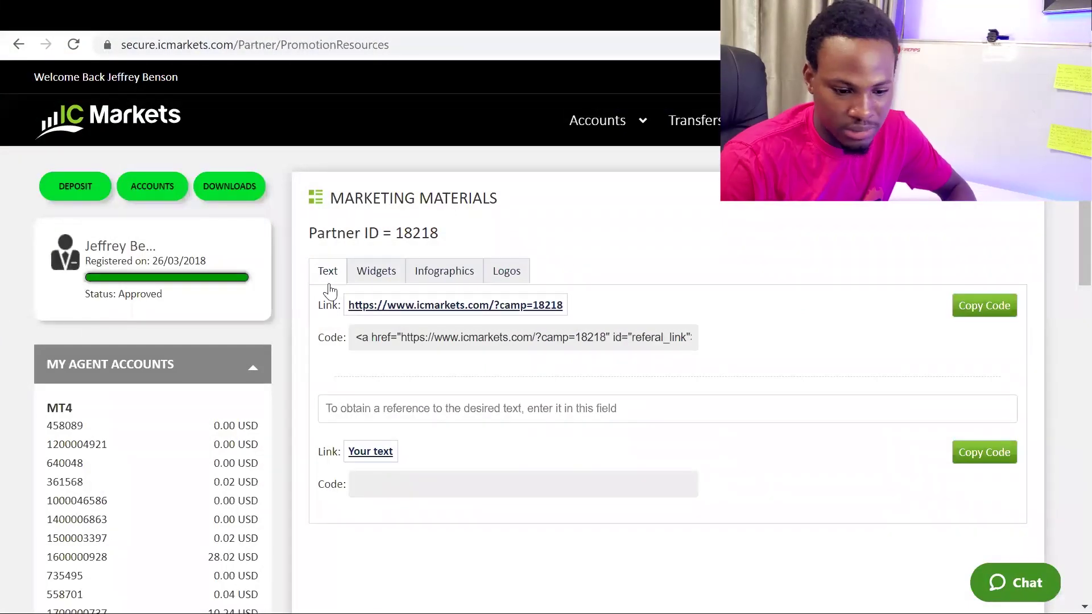
# Step: Open the Downloads page of the IC Markets client area and show the MetaTrader 4 section
pyautogui.moveTo(126, 233)
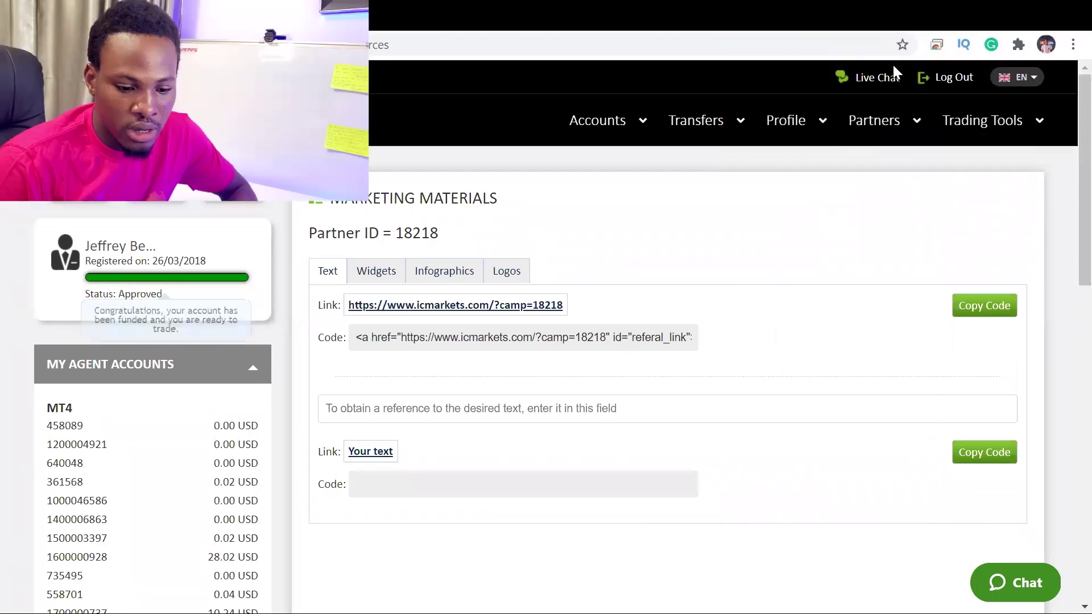
pyautogui.moveTo(996, 120)
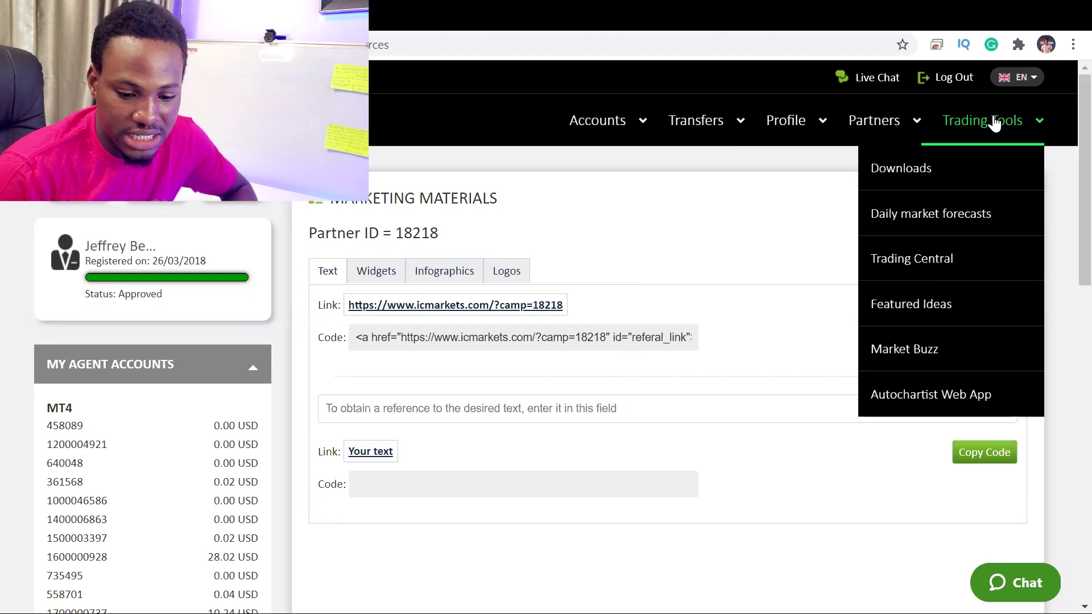
pyautogui.click(933, 179)
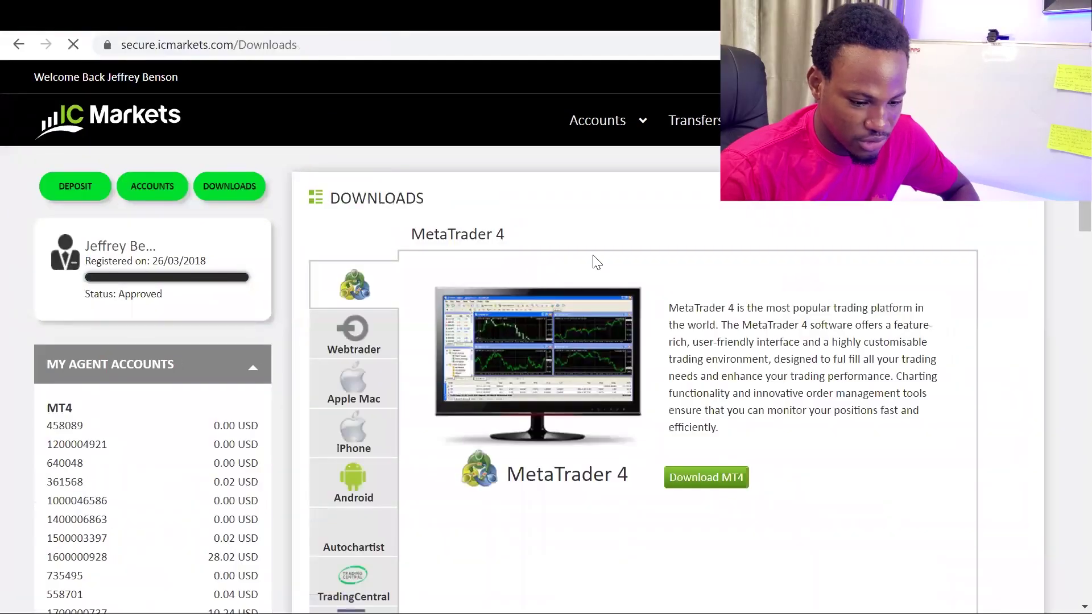
pyautogui.scroll(-3, 593, 261)
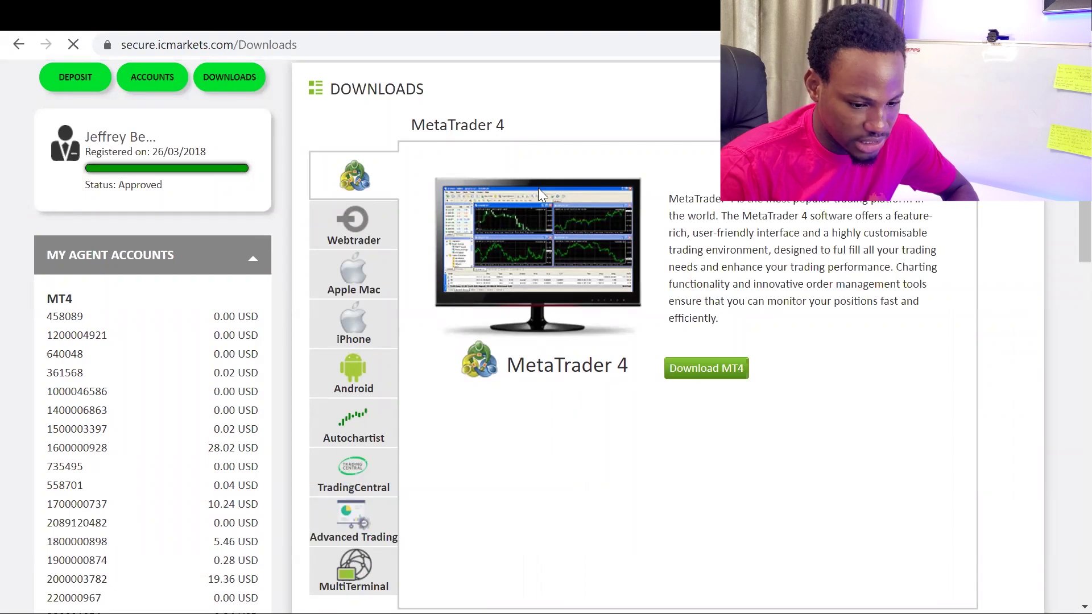
pyautogui.scroll(-2, 566, 318)
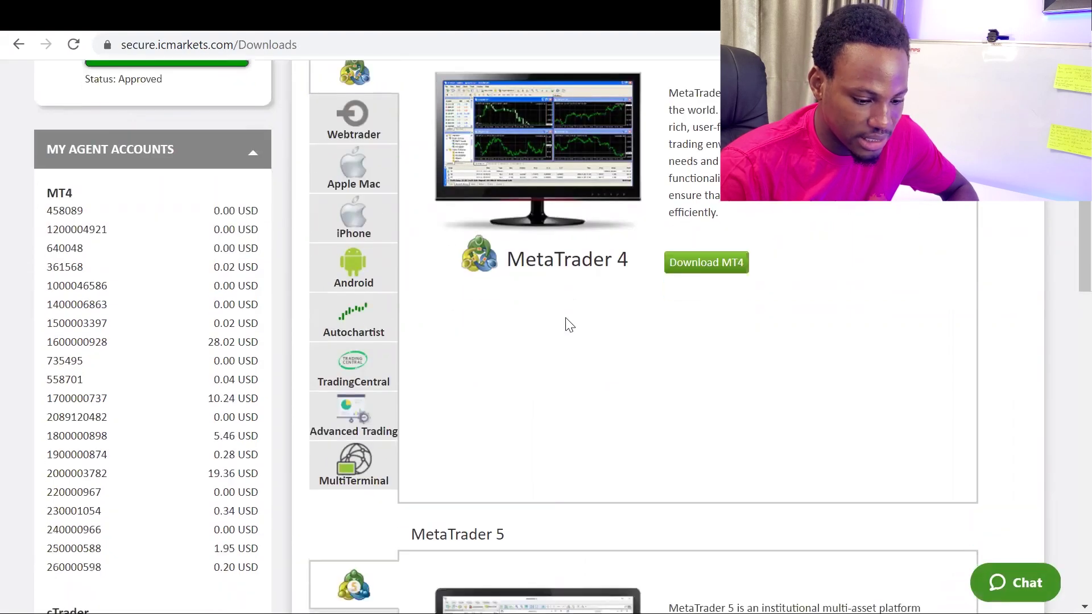
# Step: Look through the Android, iPhone and Apple Mac download options for MetaTrader 4, and return to the Windows desktop version
pyautogui.scroll(1, 567, 323)
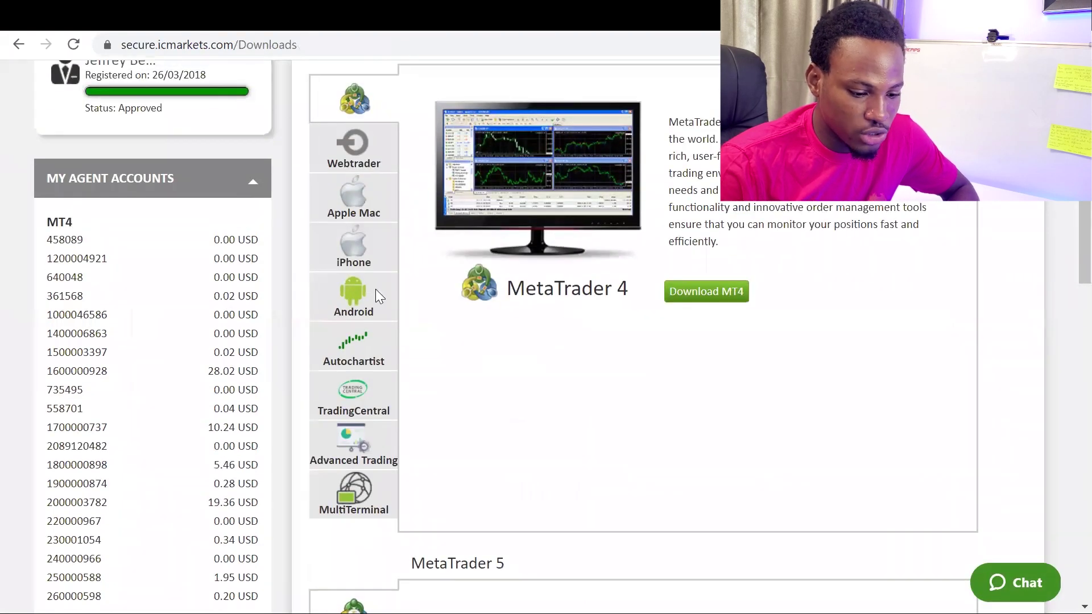
pyautogui.click(364, 293)
pyautogui.click(362, 263)
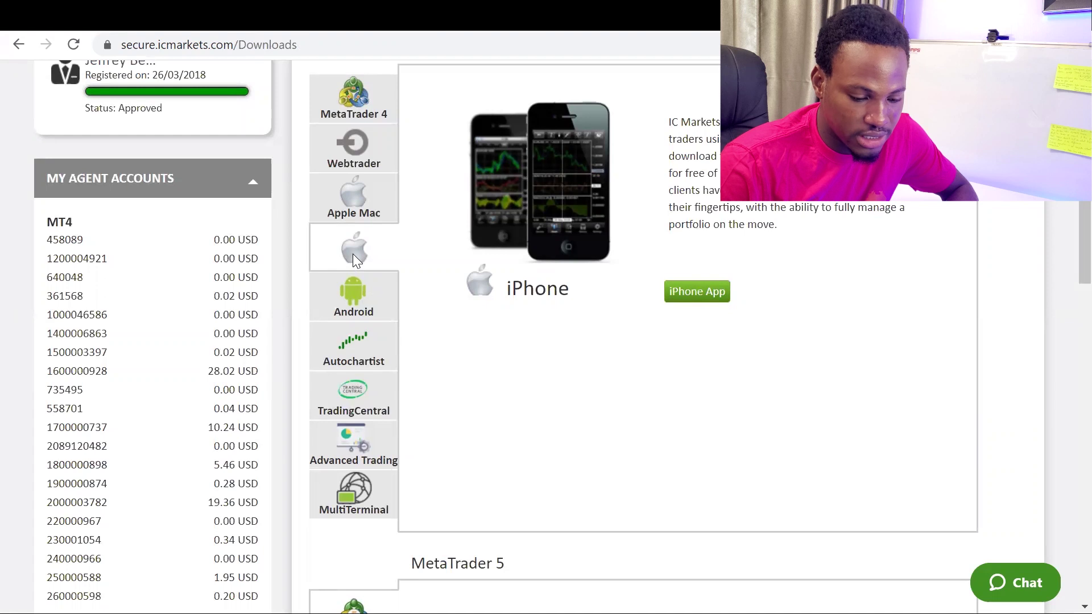
pyautogui.click(350, 202)
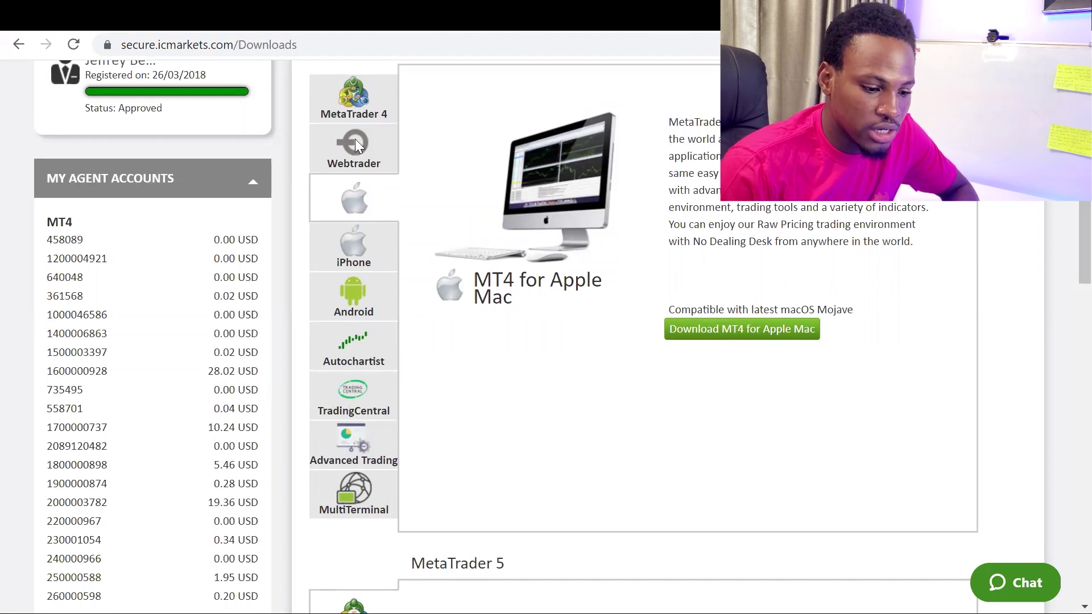
pyautogui.click(357, 109)
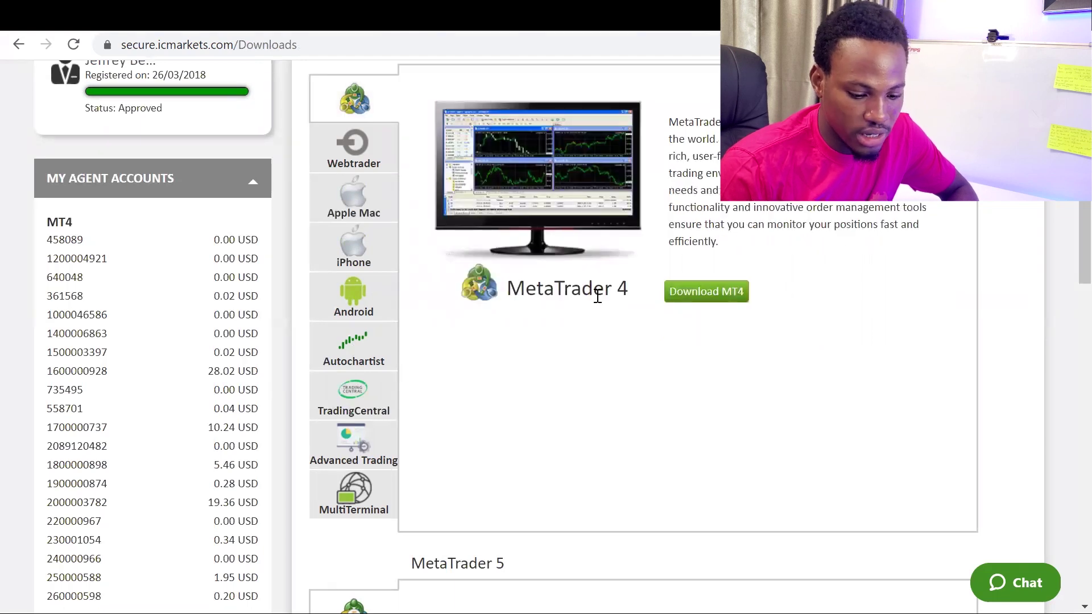
# Step: Download the MetaTrader 4 desktop installer, run it, accept the license agreement and finish the installation
pyautogui.click(719, 302)
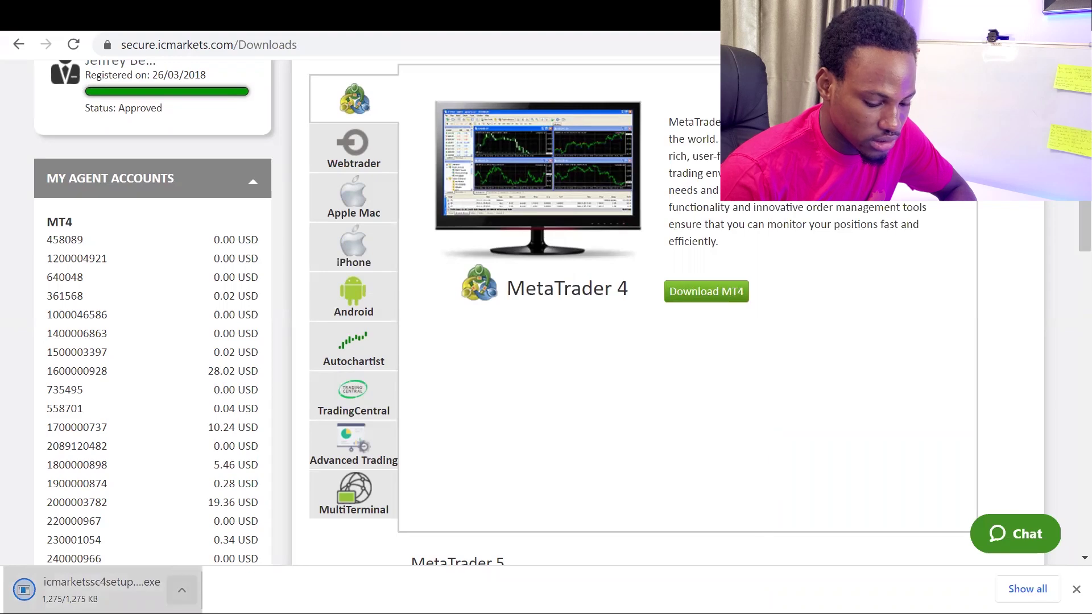
pyautogui.click(102, 590)
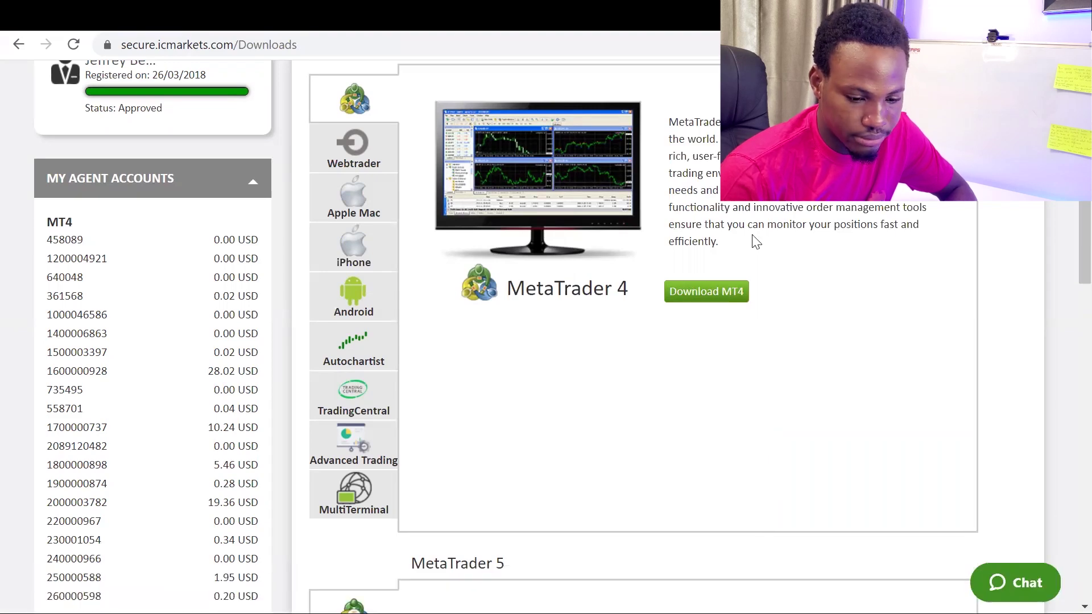
pyautogui.scroll(-8, 626, 342)
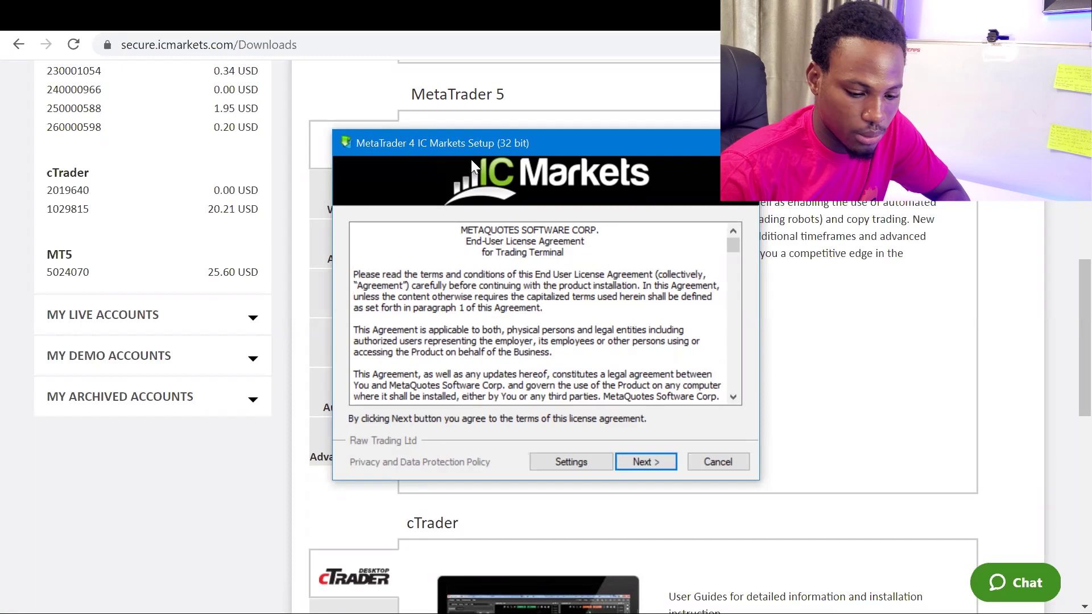
pyautogui.click(649, 462)
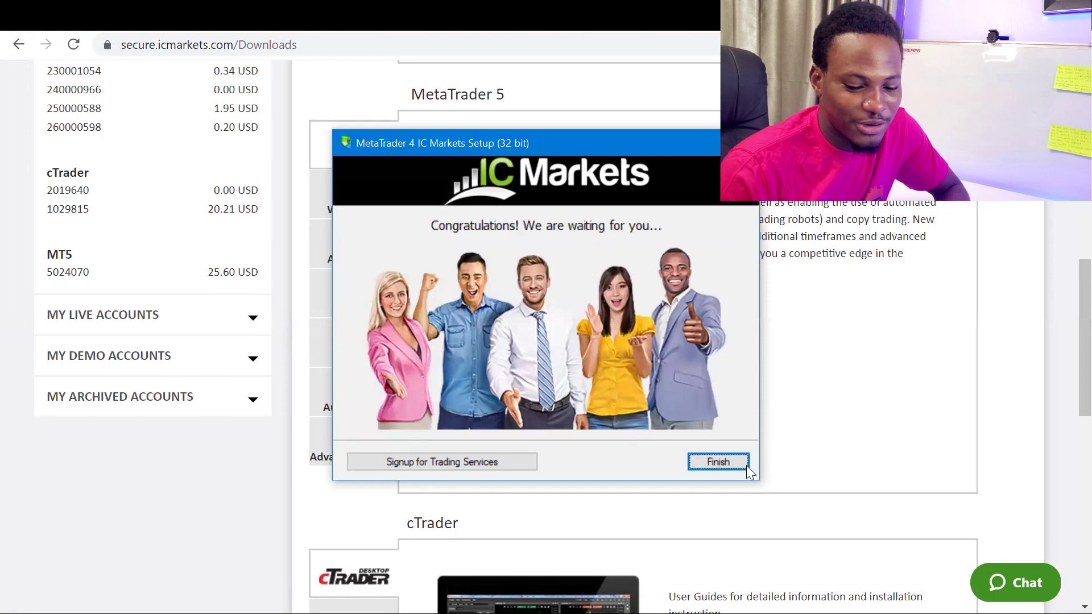
pyautogui.click(719, 463)
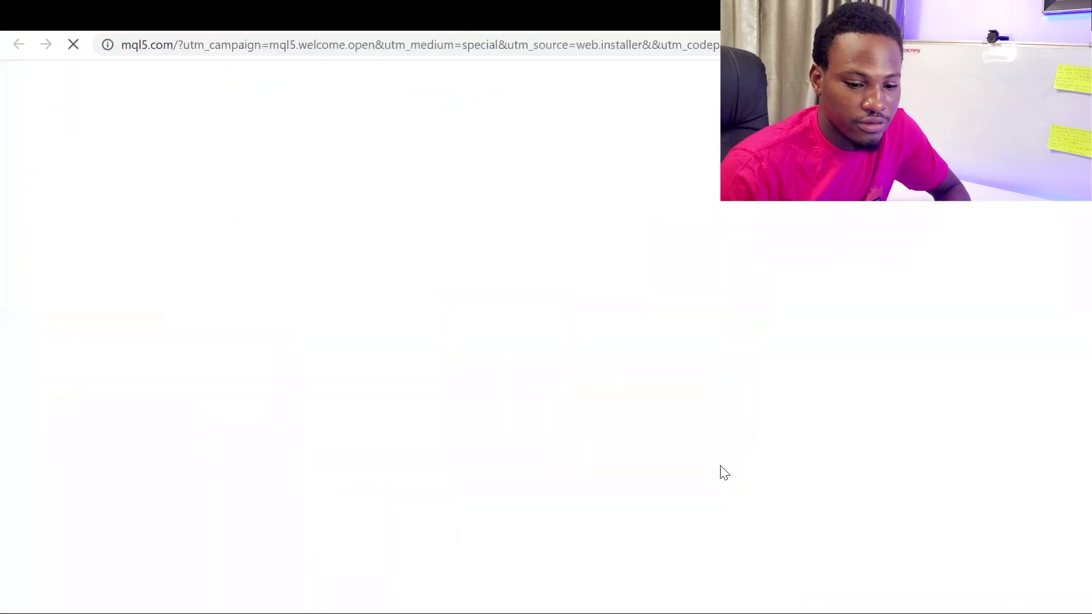
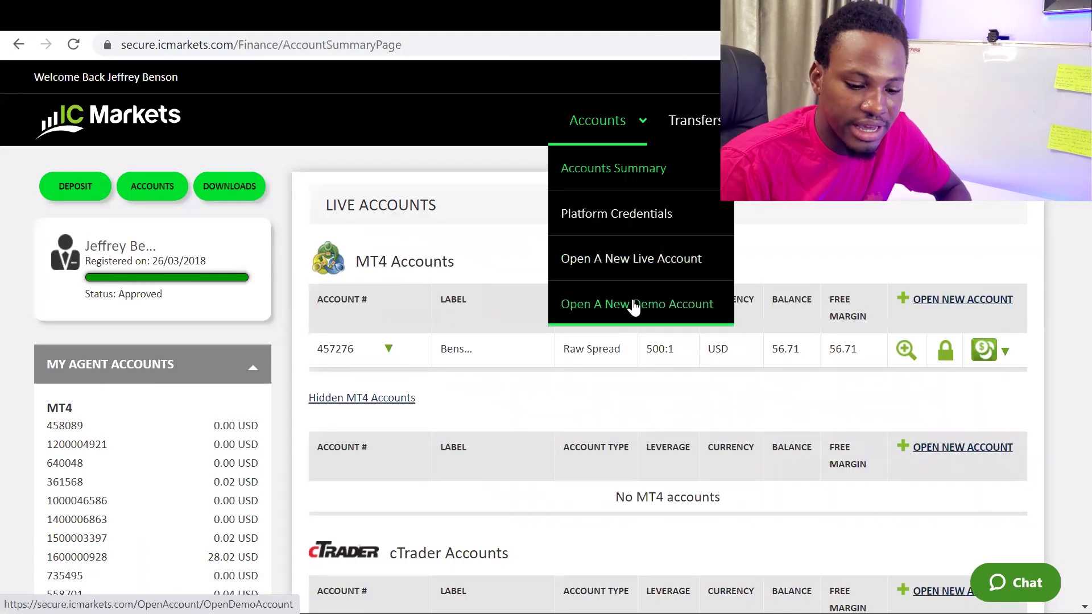
# Step: Submit a new demo account request for MT4 with Raw Spread, USD, leverage 1:500 and initial deposit 200
pyautogui.click(635, 308)
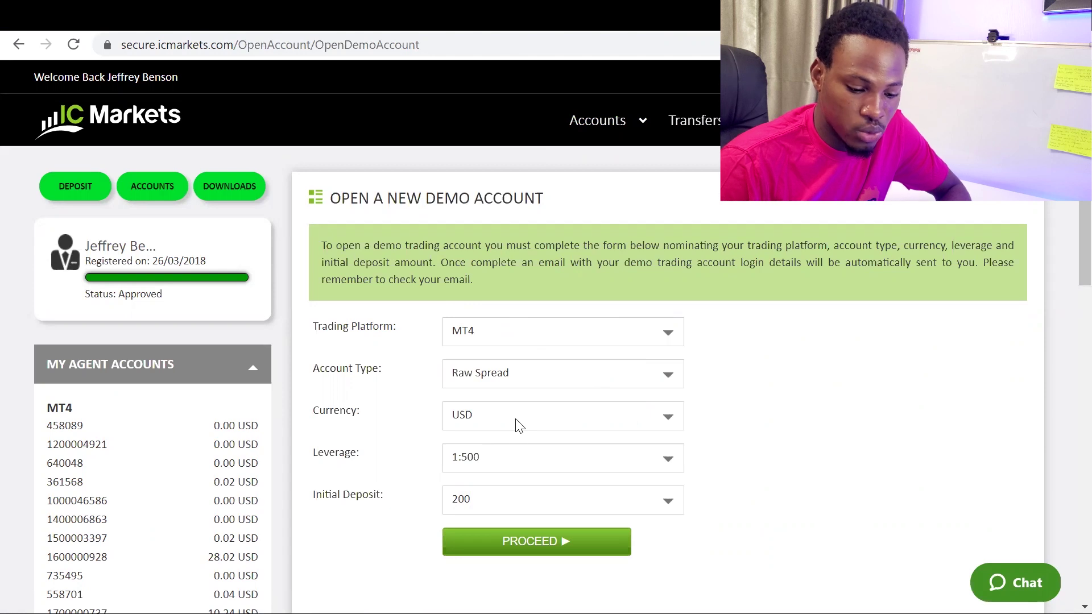
pyautogui.click(510, 475)
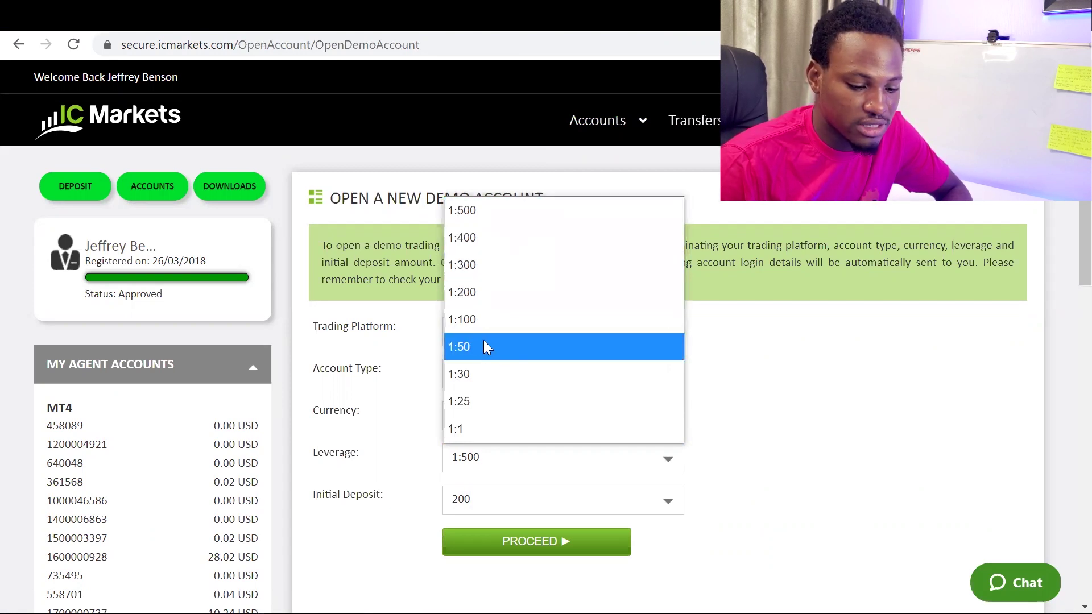
pyautogui.click(471, 211)
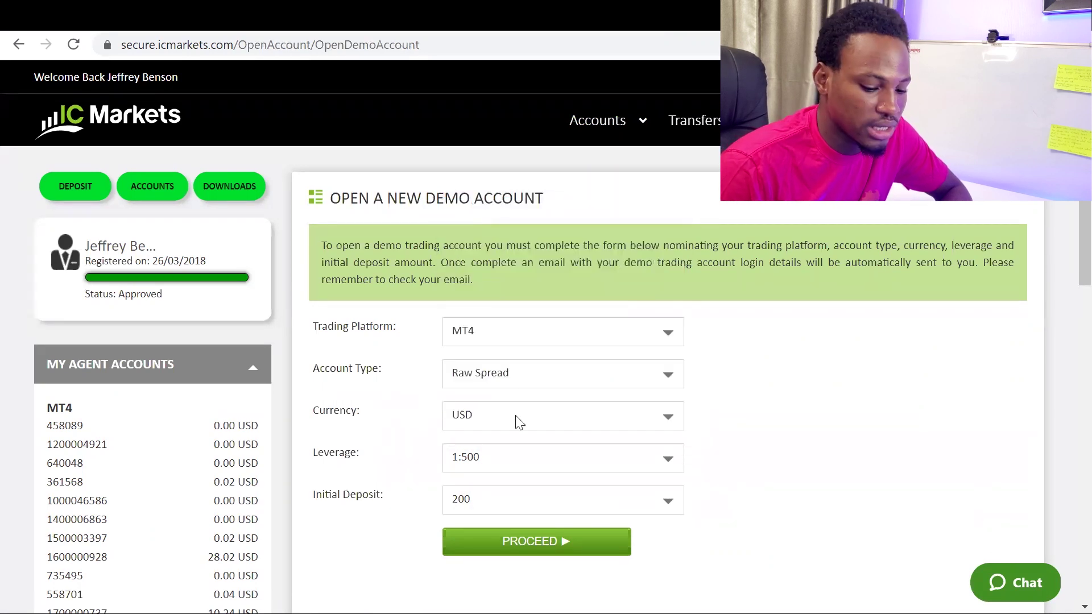
pyautogui.click(537, 545)
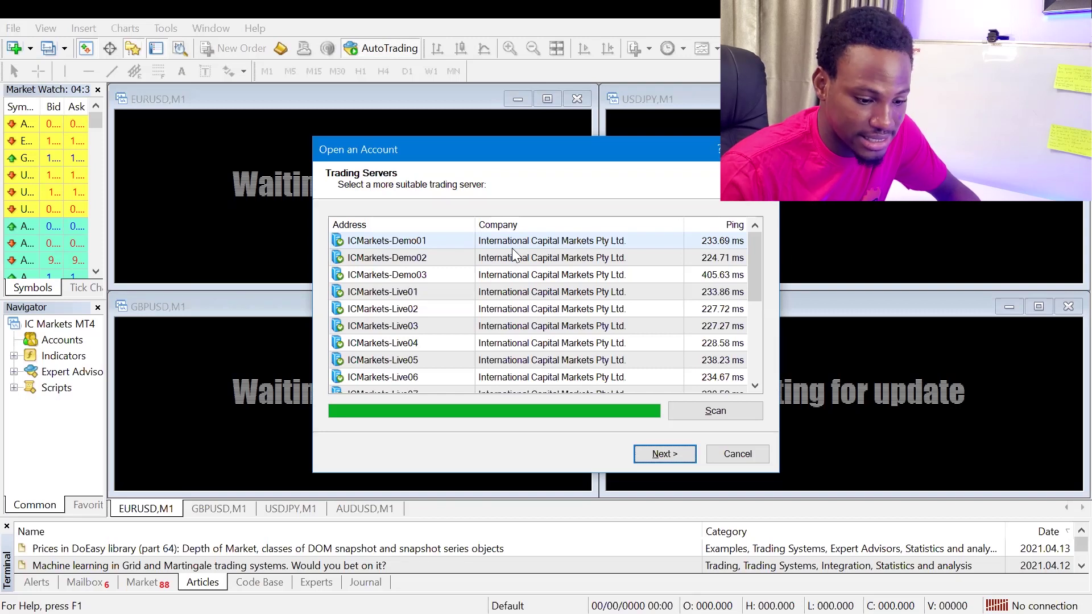
# Step: Look through the IC Markets trading servers in MetaTrader 4 and rescan them
pyautogui.scroll(-3, 521, 353)
pyautogui.scroll(-1, 522, 353)
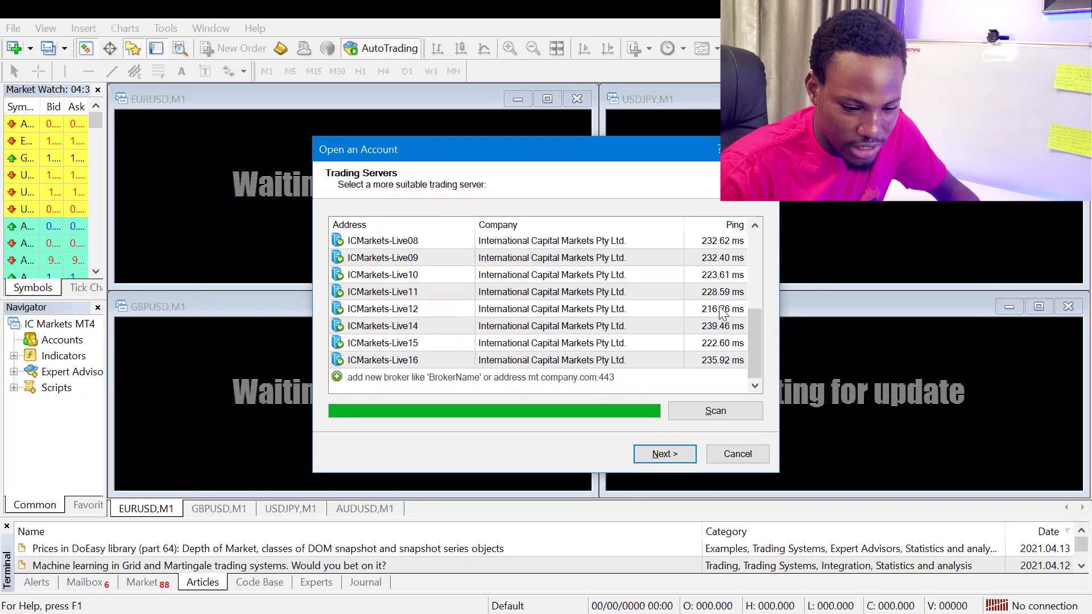
pyautogui.click(722, 417)
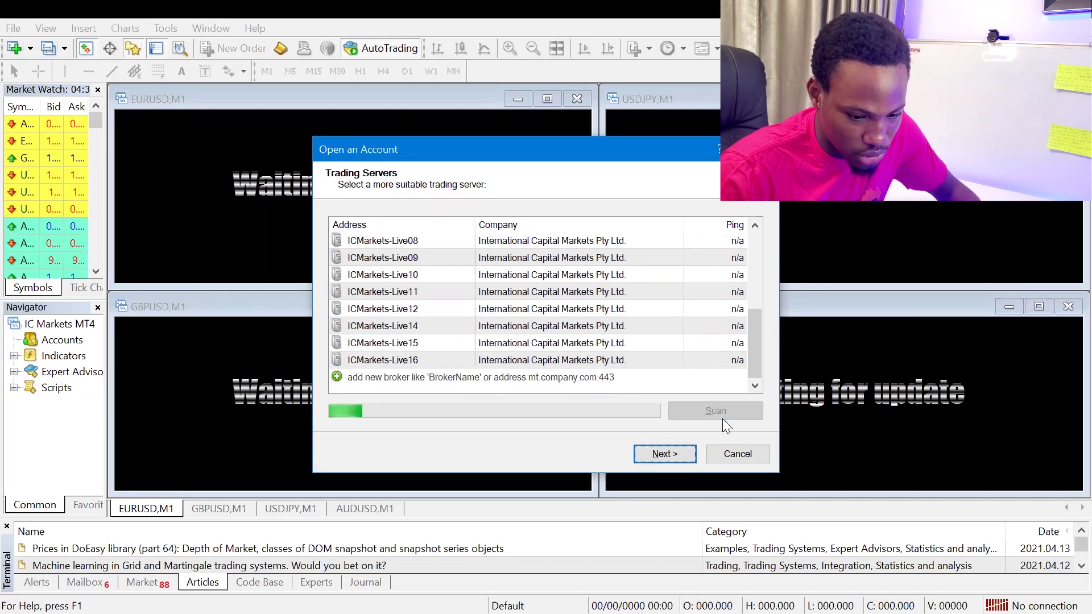
# Step: Search for the broker server by adding icmarketsSC-Live03 as a new entry in the trading servers list and scanning for it
pyautogui.click(520, 380)
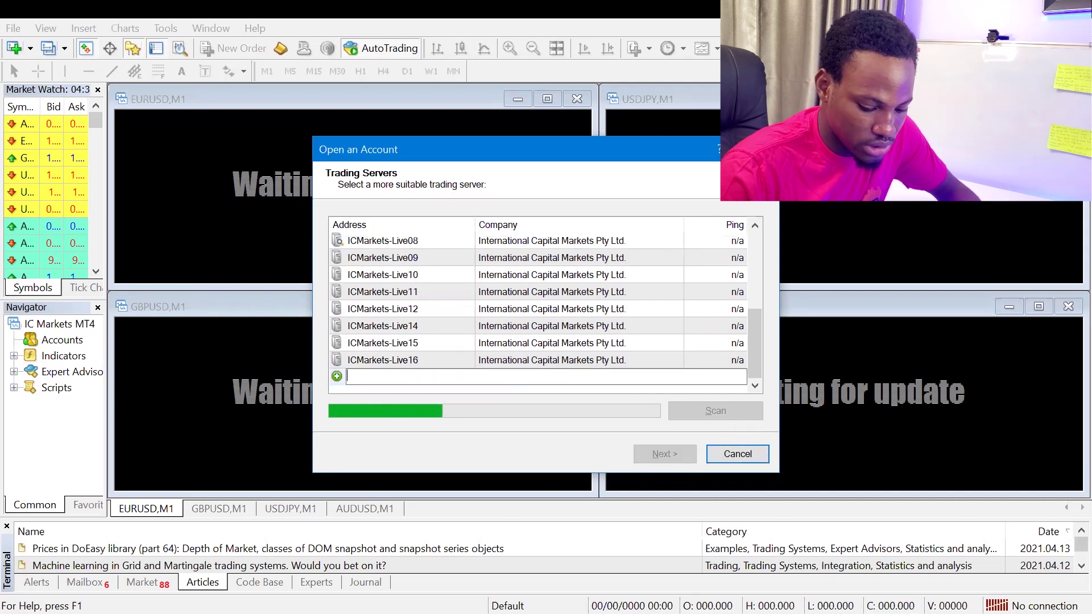
pyautogui.write('icmar')
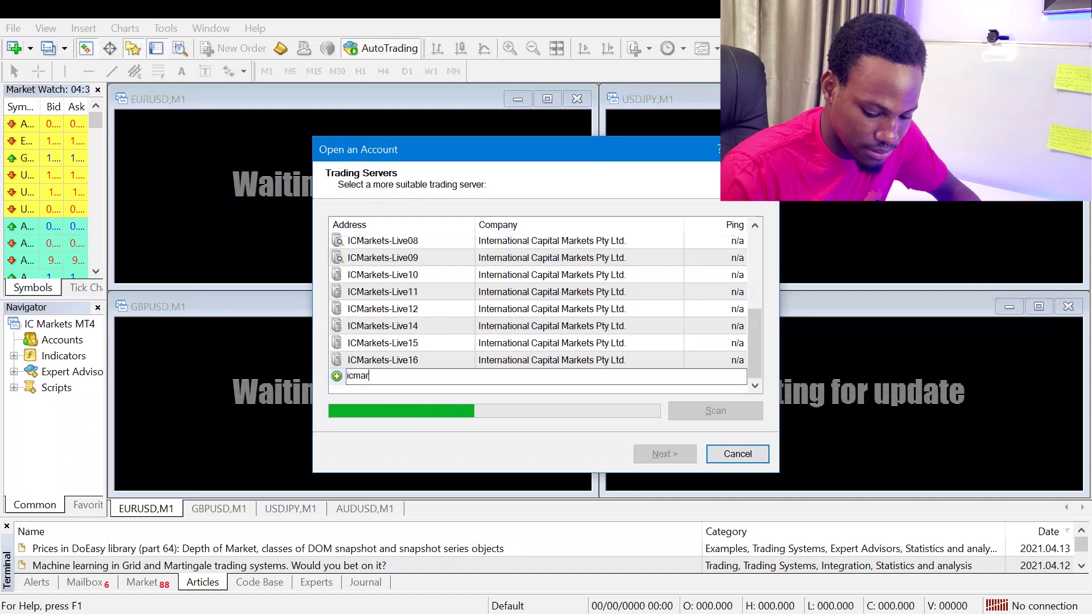
pyautogui.write('kets')
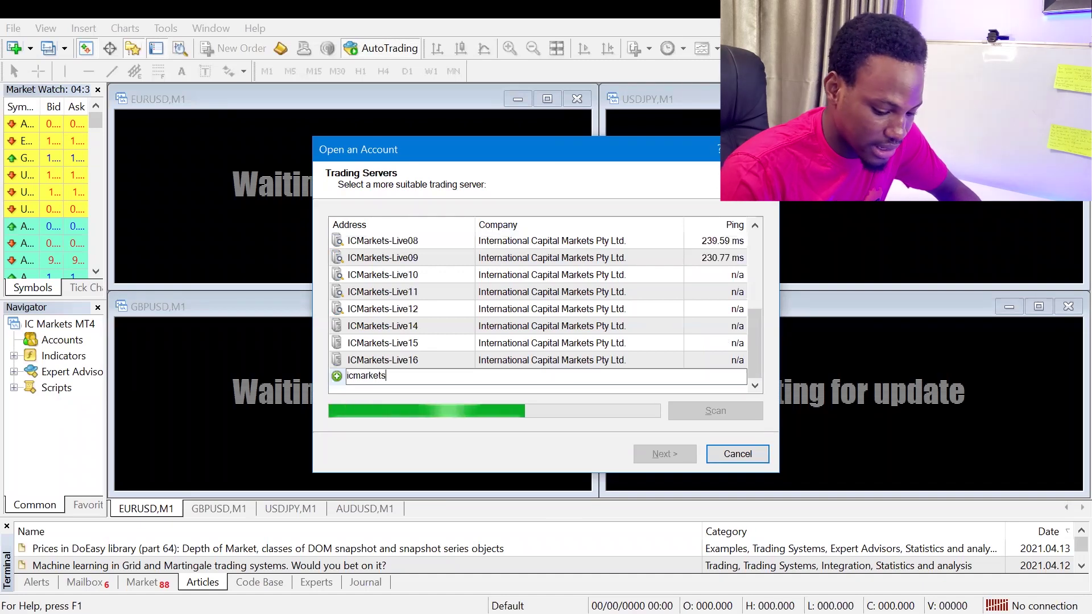
pyautogui.write('SC')
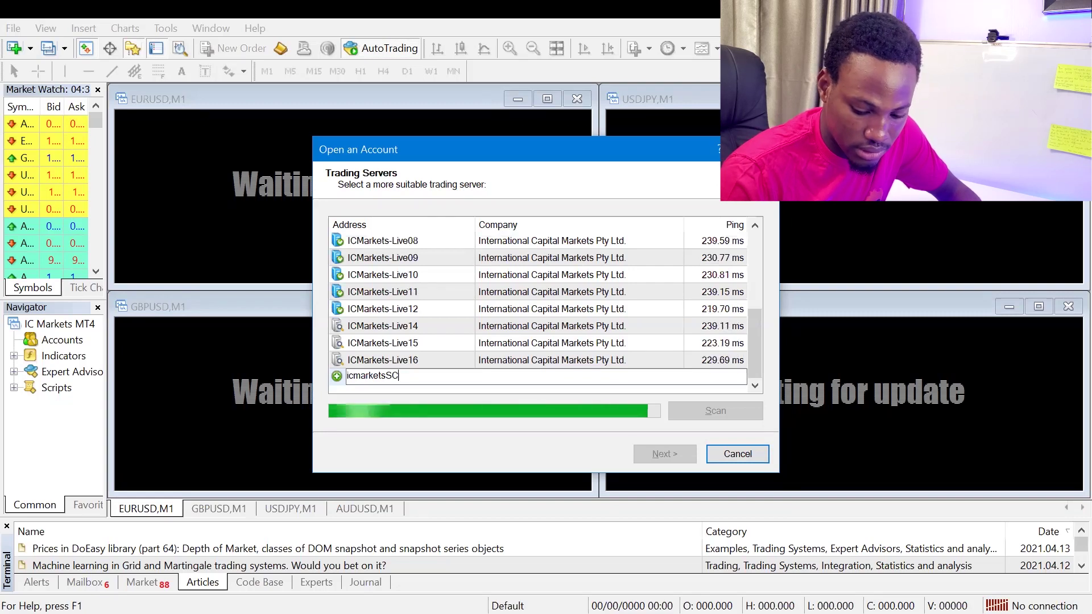
pyautogui.write('-Live03')
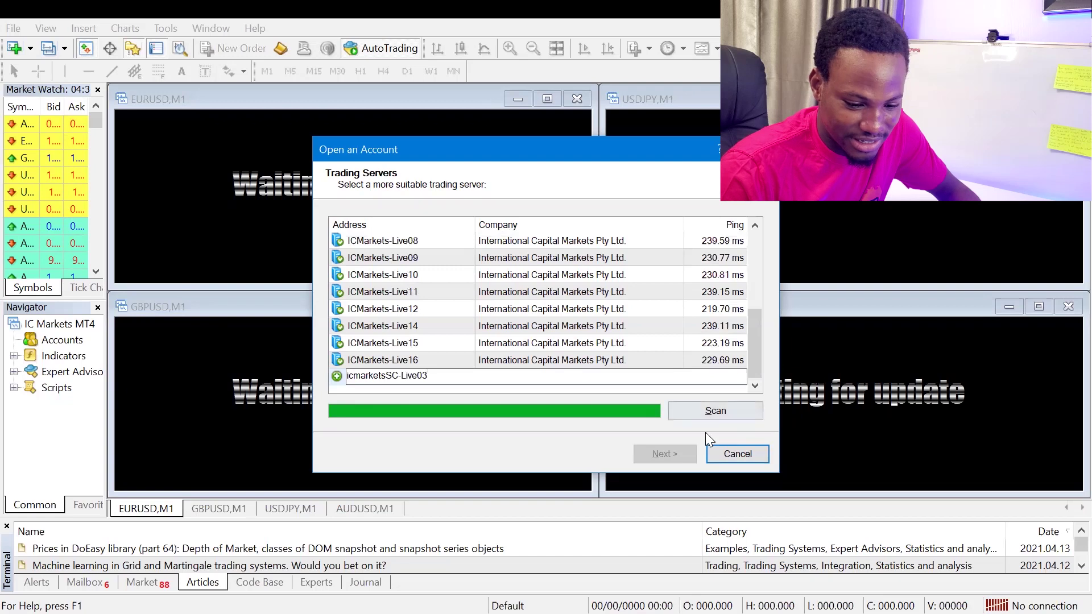
pyautogui.click(693, 405)
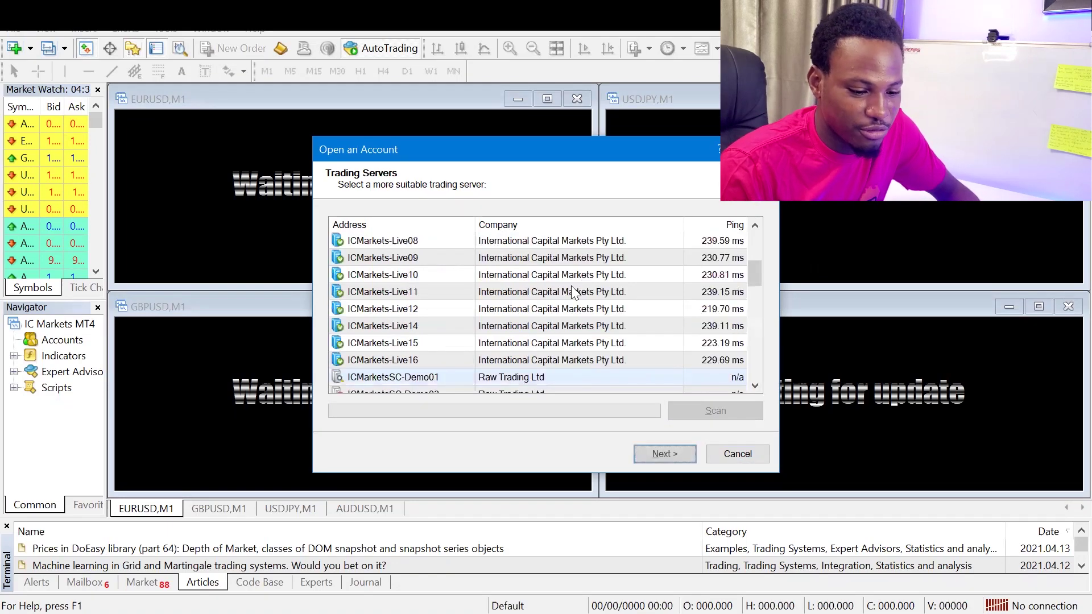
# Step: Select the ICMarketsSC-Live03 server and continue to the account type selection
pyautogui.scroll(-3, 546, 316)
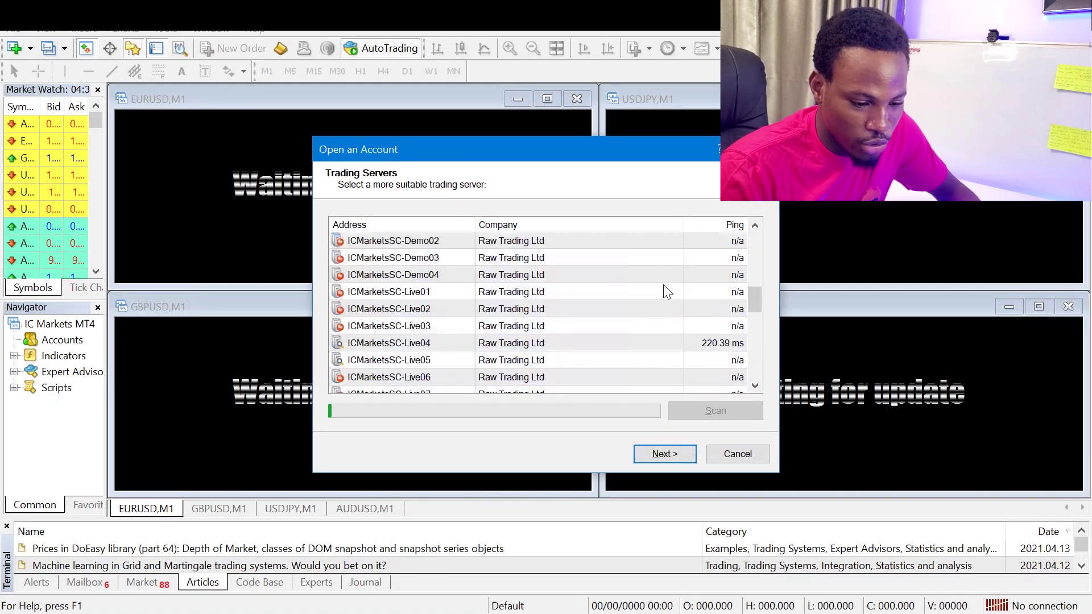
pyautogui.click(402, 329)
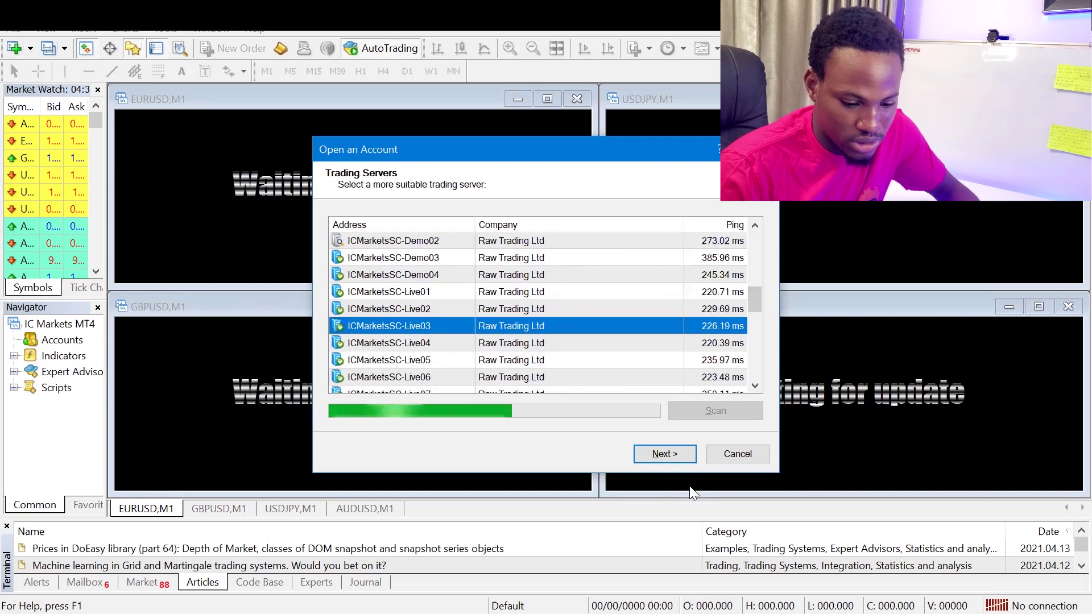
pyautogui.click(663, 454)
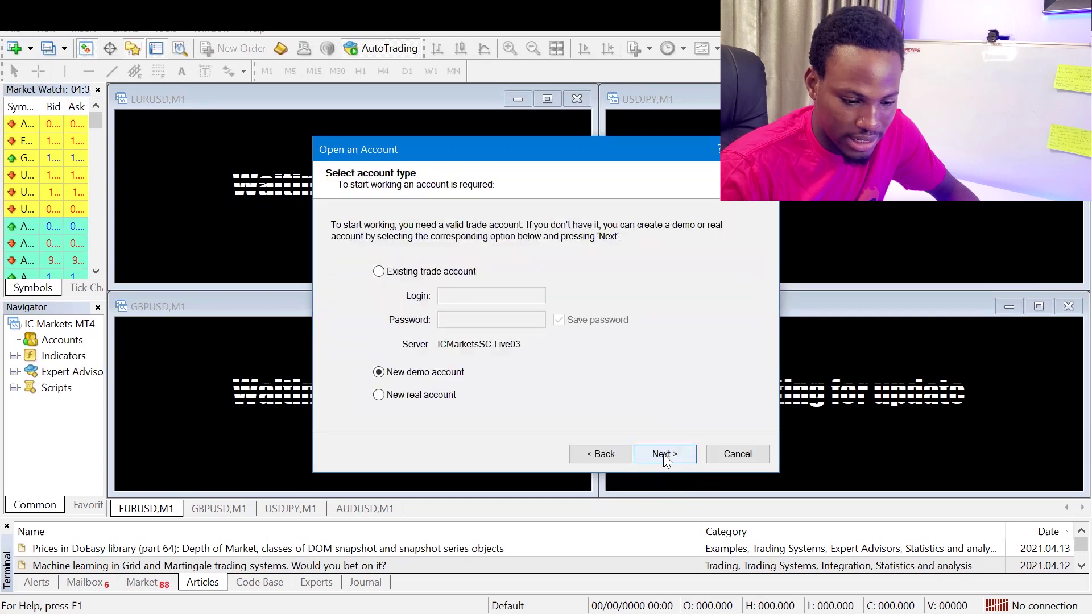
# Step: Log in to the existing trade account with its login number and account password, with Save password turned off
pyautogui.click(415, 277)
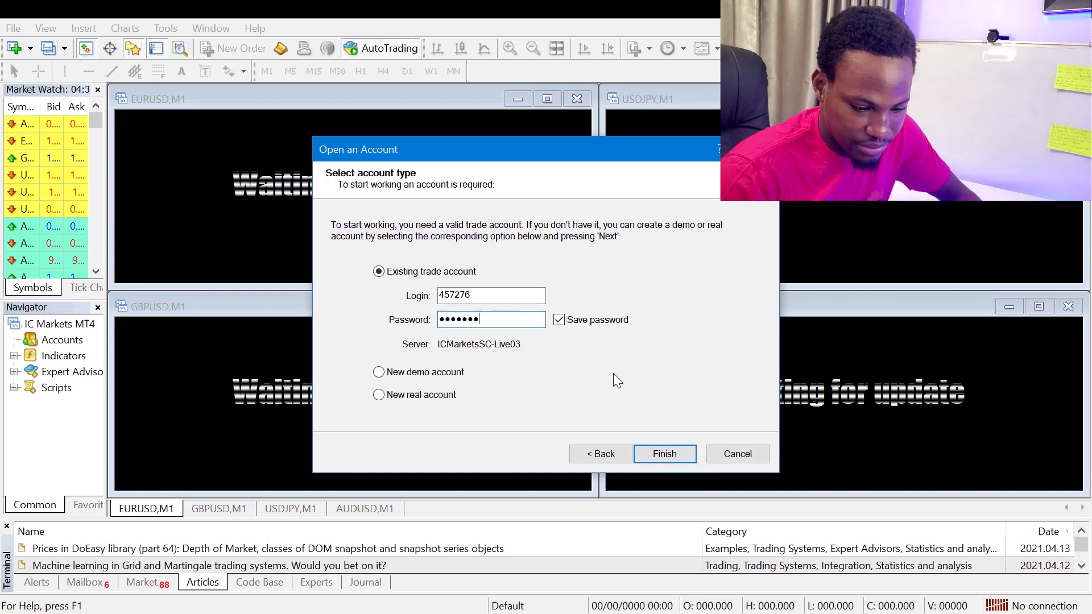
pyautogui.click(560, 321)
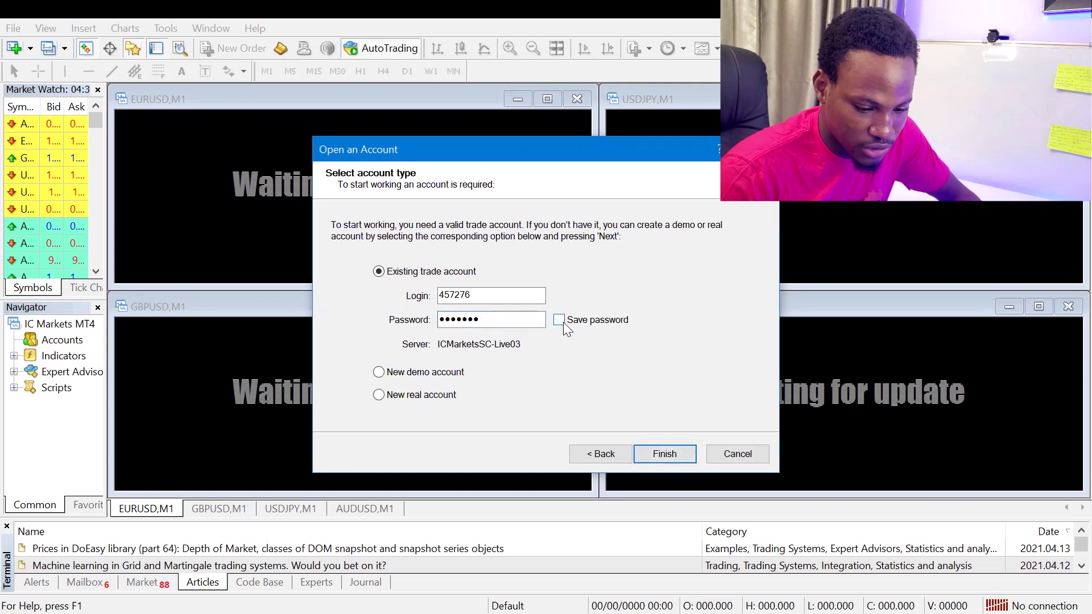
pyautogui.click(665, 456)
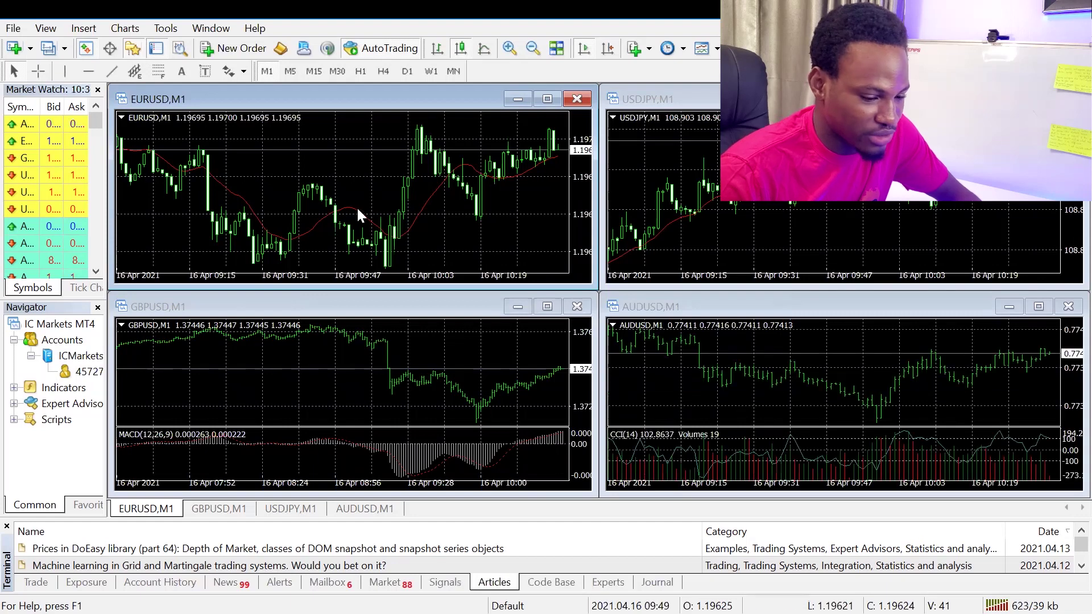
# Step: Widen the Market Watch and Navigator panes to show their full contents, and extend the EURUSD chart window back toward them
pyautogui.moveTo(364, 223)
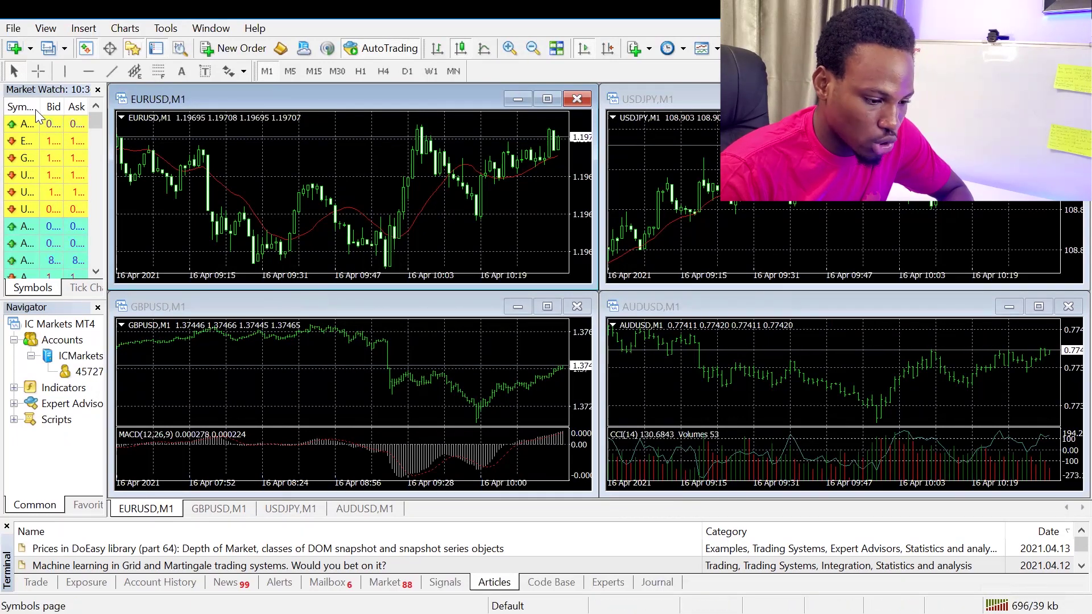
pyautogui.moveTo(109, 131); pyautogui.dragTo(208, 130)
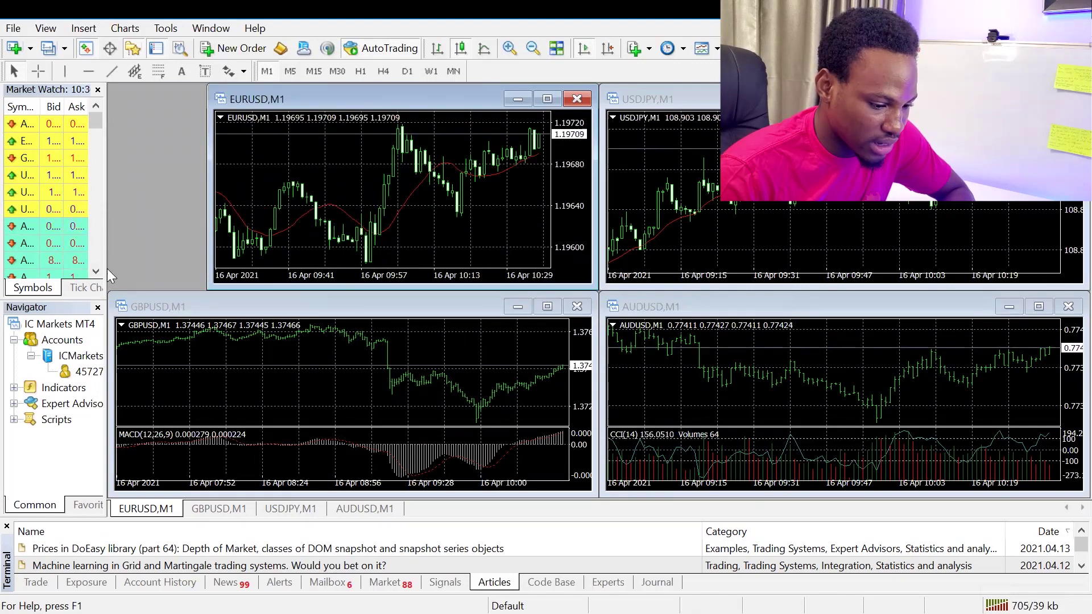
pyautogui.moveTo(107, 269); pyautogui.dragTo(188, 261)
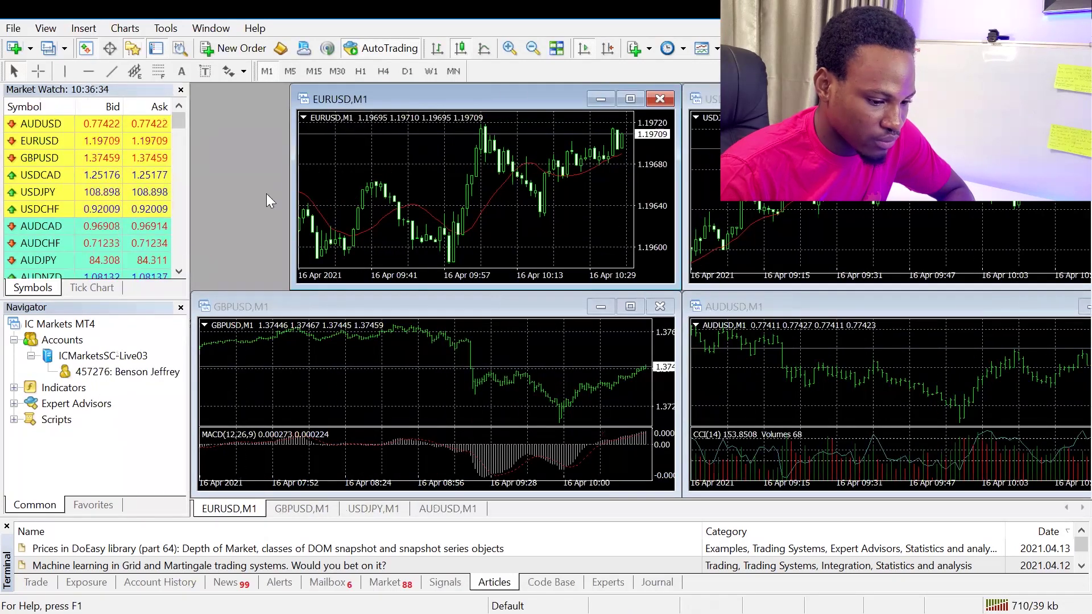
pyautogui.moveTo(291, 164); pyautogui.dragTo(210, 165)
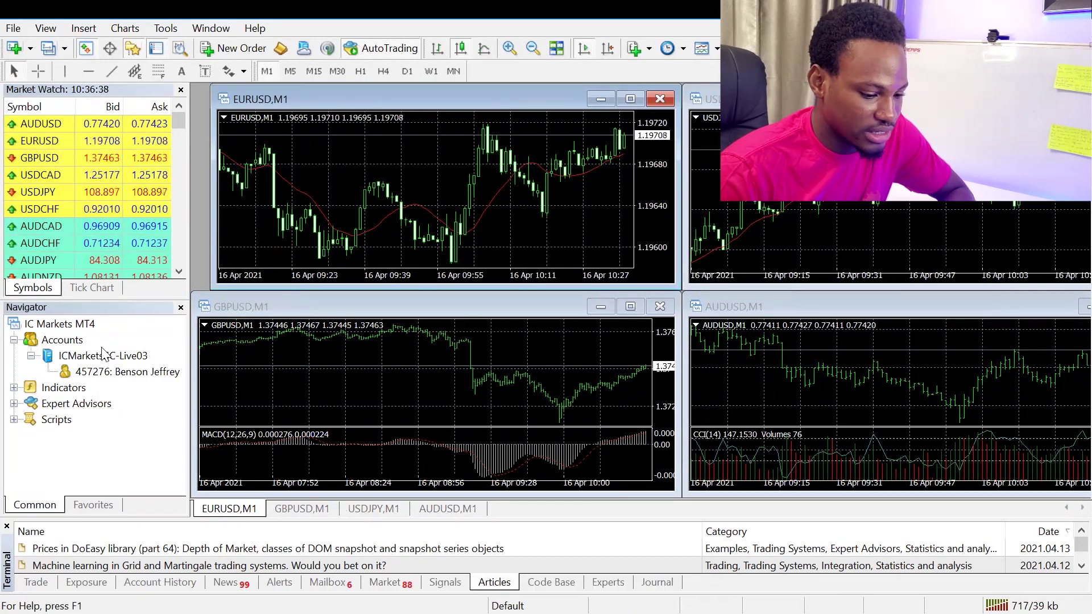
pyautogui.click(192, 372)
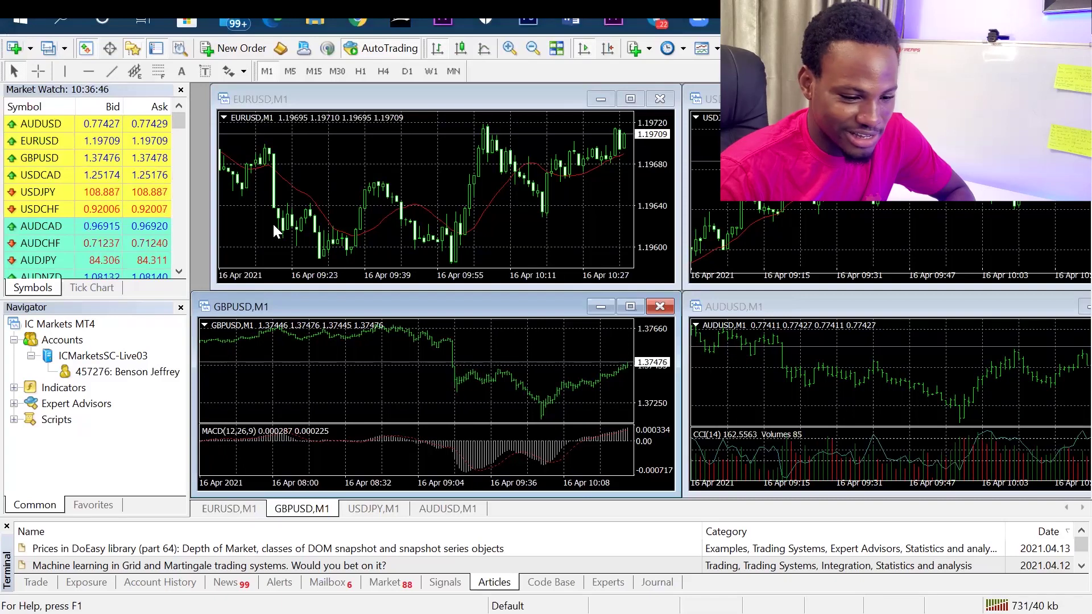
# Step: Maximize the EURUSD chart and set its timeframe to M15
pyautogui.click(629, 99)
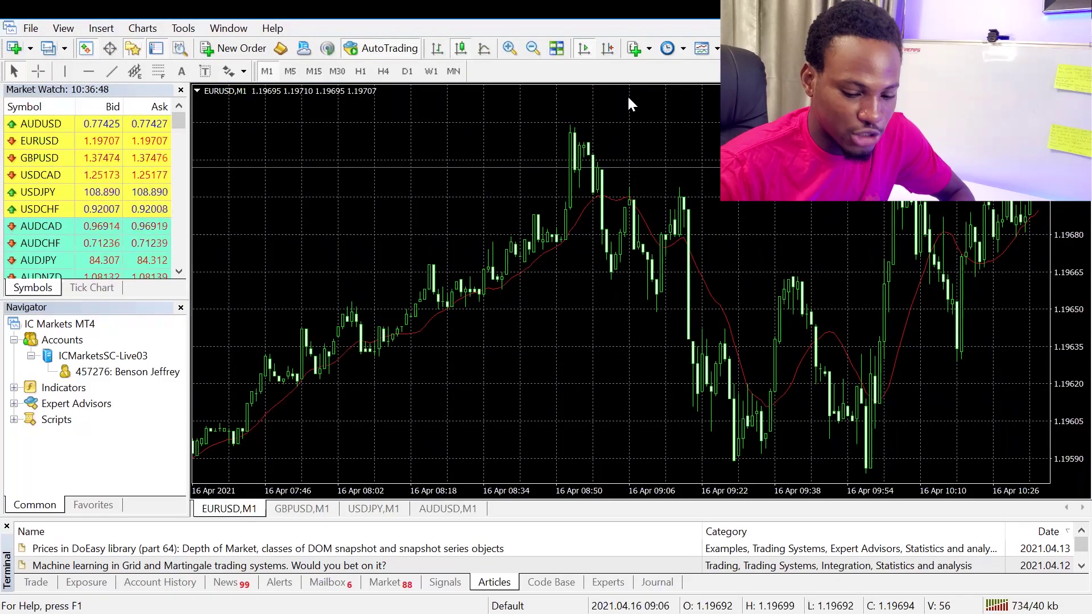
pyautogui.click(314, 71)
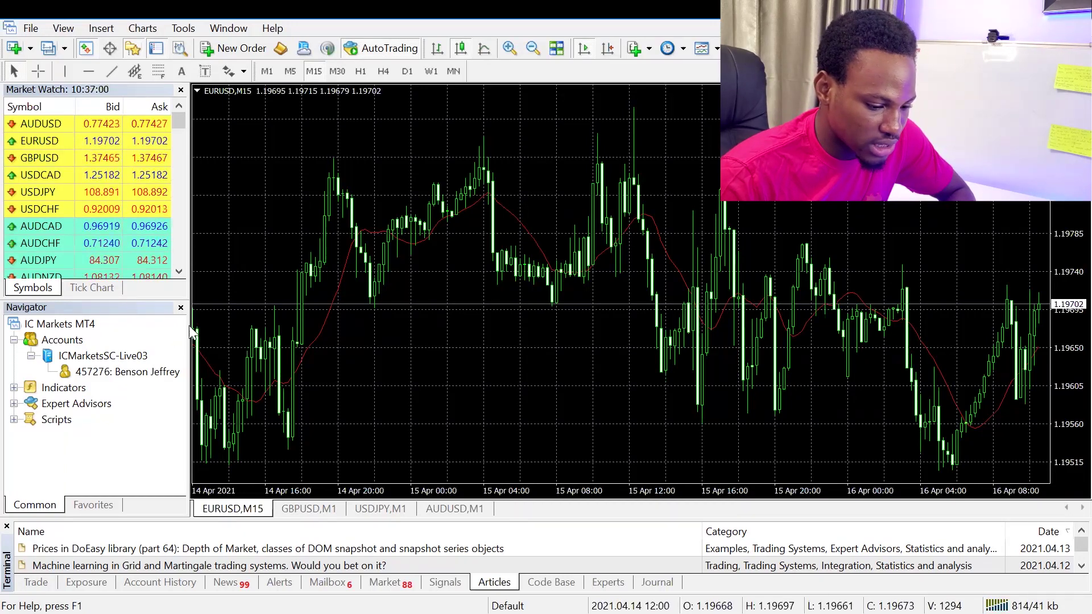
# Step: Narrow the Market Watch and Navigator panes and close both of them
pyautogui.moveTo(190, 325); pyautogui.dragTo(67, 307)
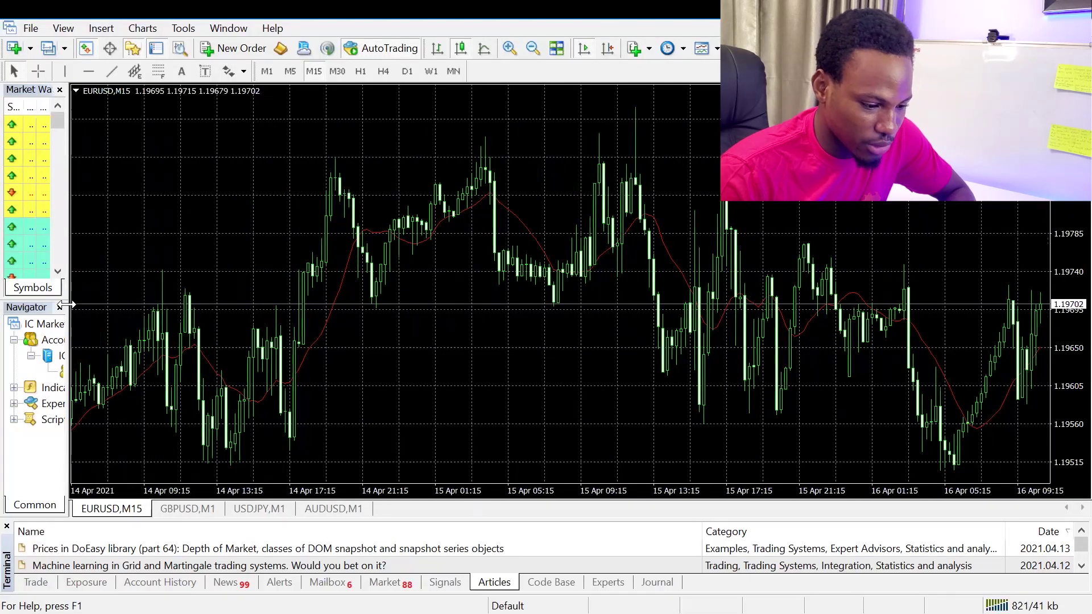
pyautogui.click(59, 90)
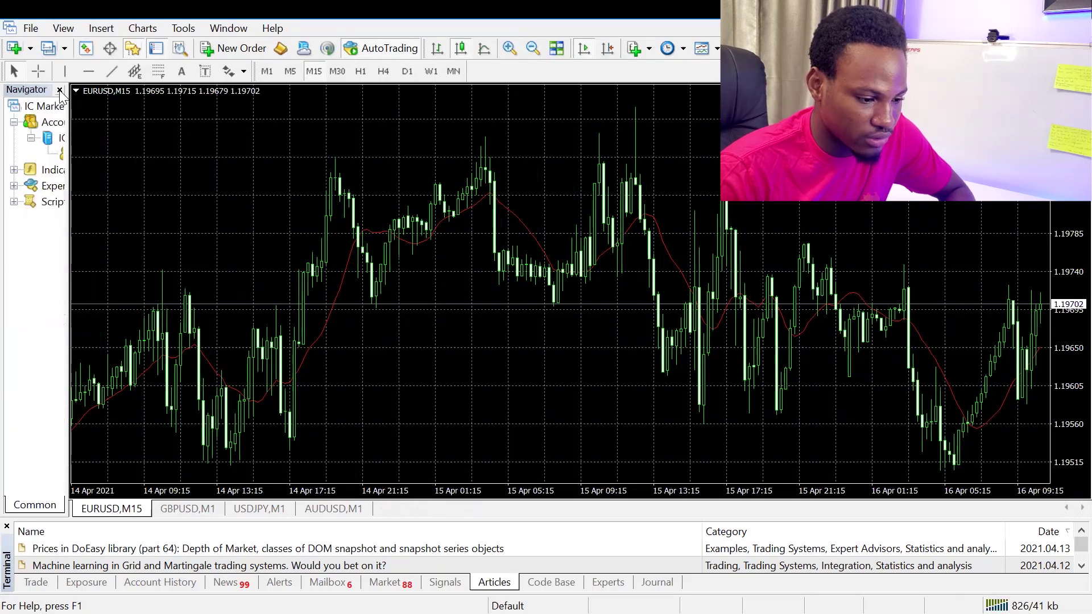
pyautogui.click(59, 90)
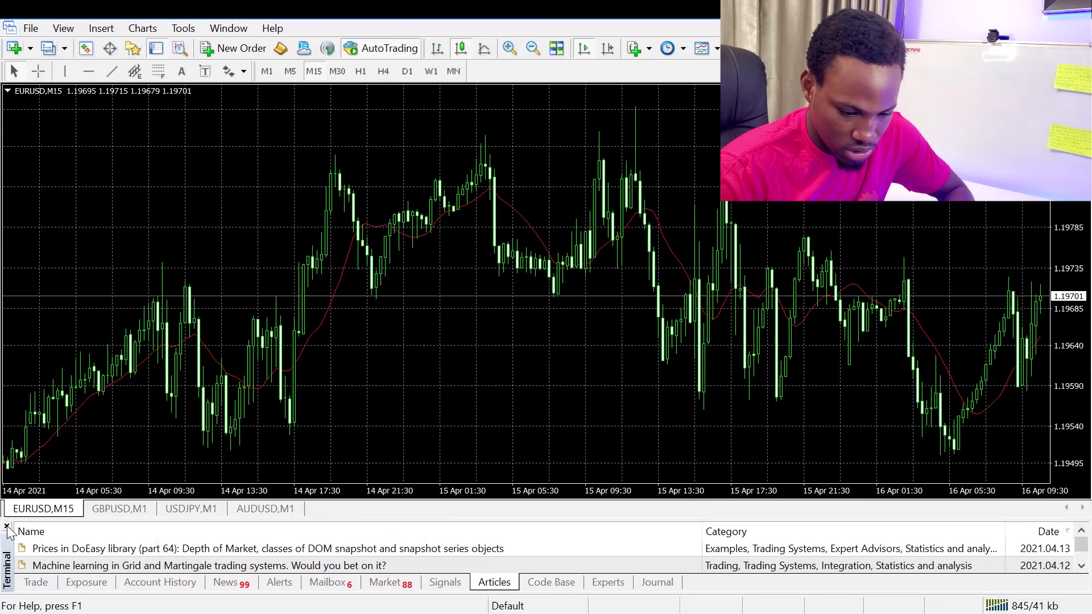
# Step: Check the account's trade balance and account history in the Terminal, and close the Terminal pane
pyautogui.click(34, 582)
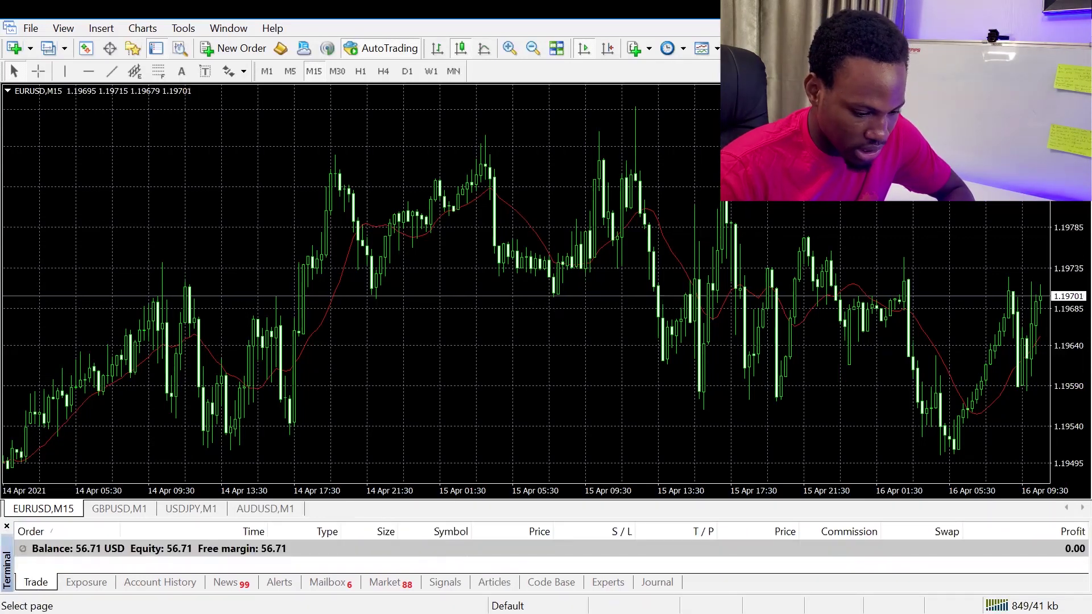
pyautogui.click(65, 582)
pyautogui.click(147, 586)
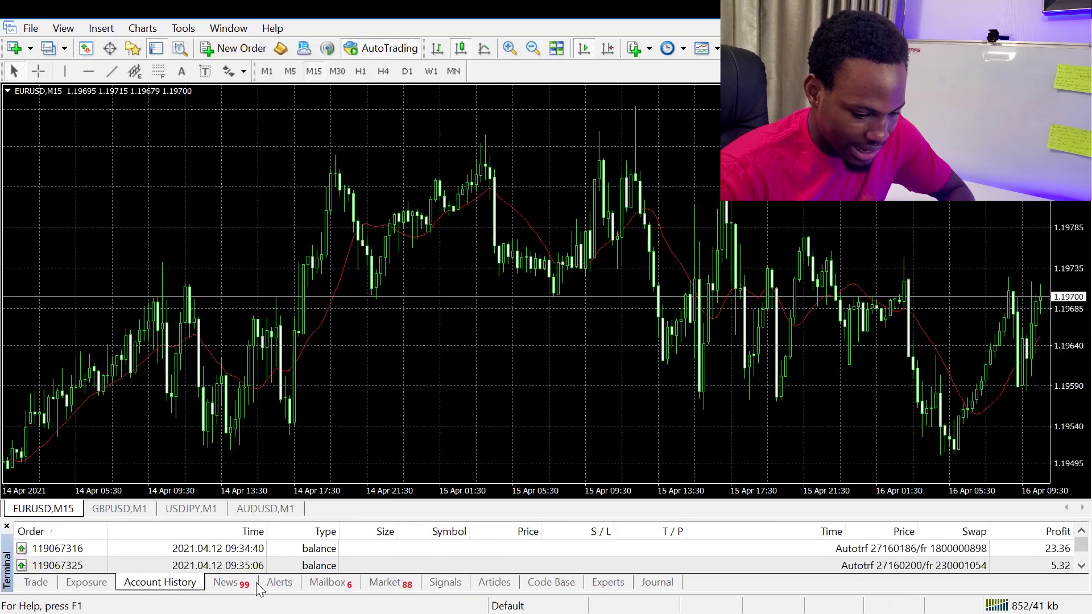
pyautogui.click(35, 582)
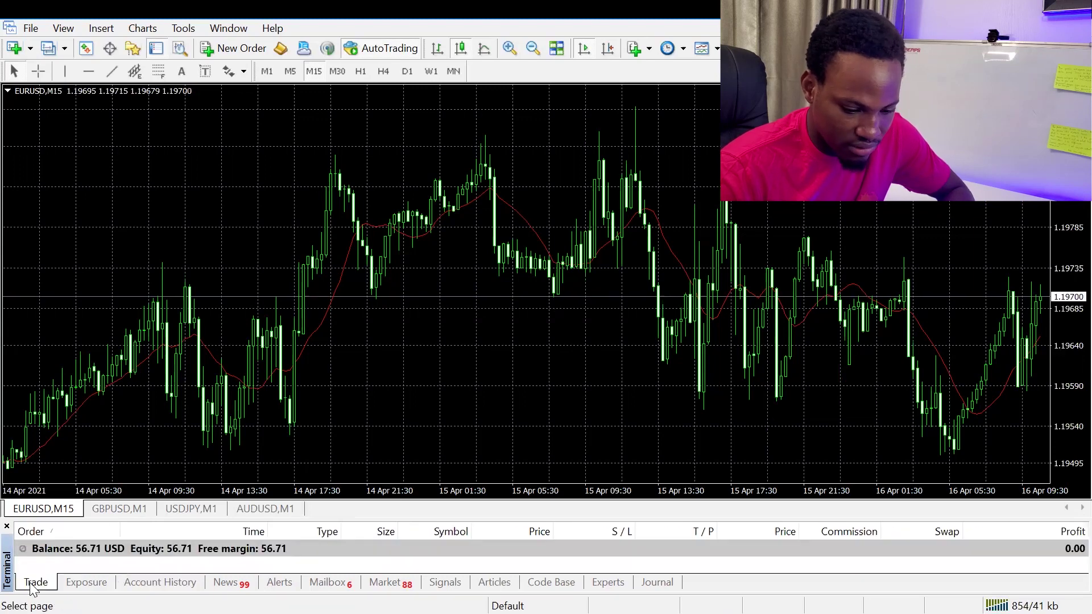
pyautogui.click(6, 528)
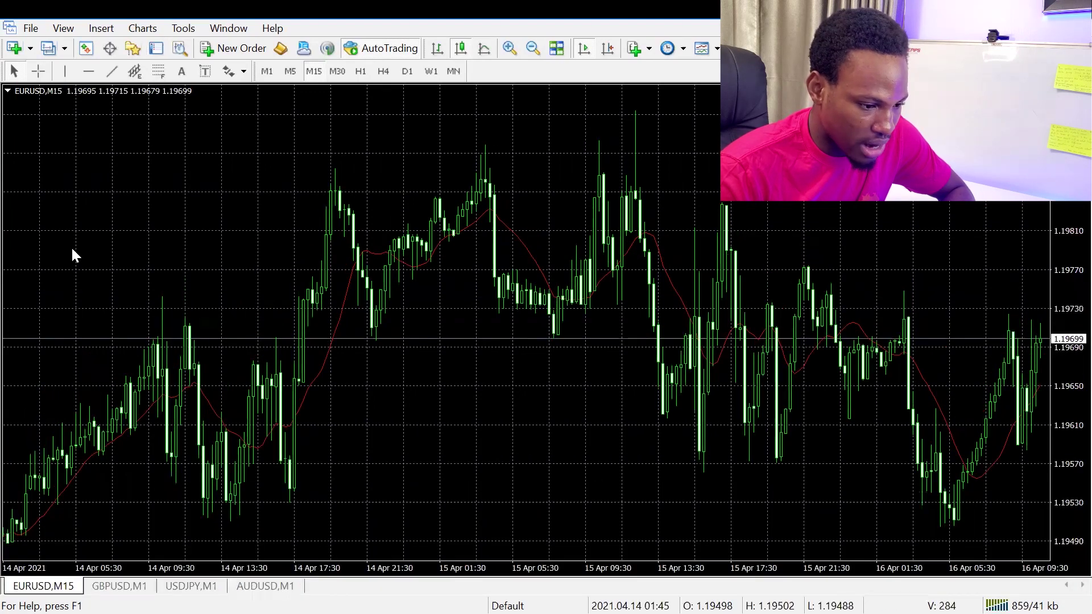
# Step: Bring the closed Market Watch pane back into view
pyautogui.click(32, 29)
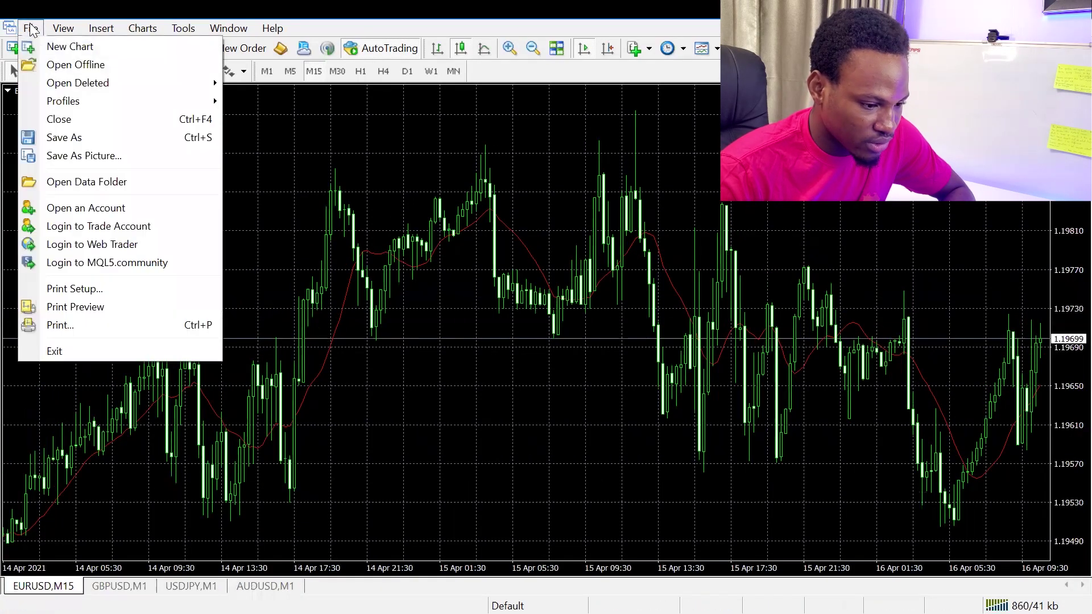
pyautogui.click(64, 29)
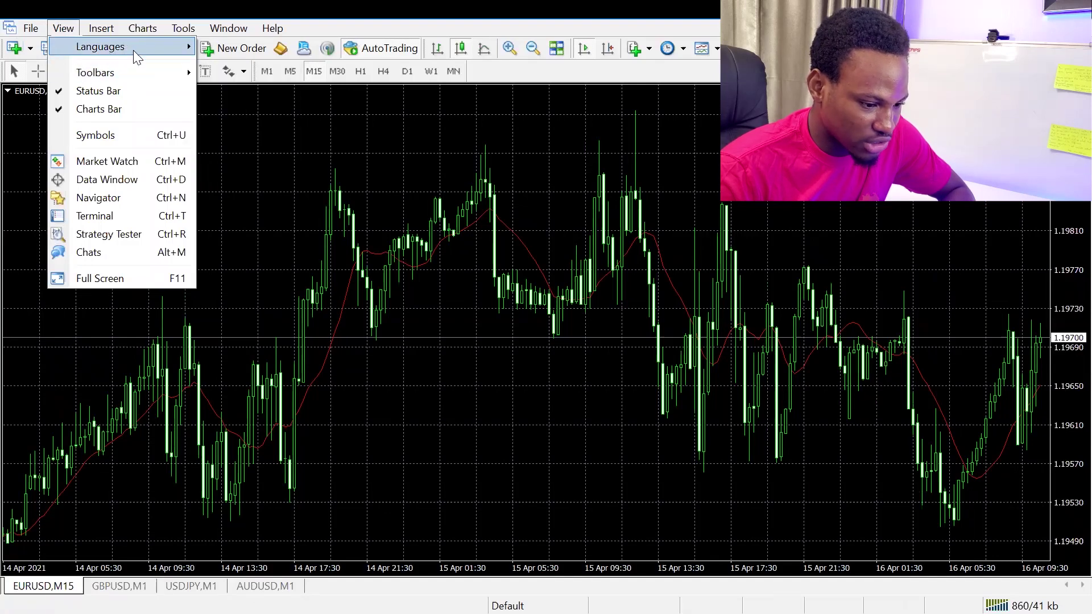
pyautogui.click(131, 163)
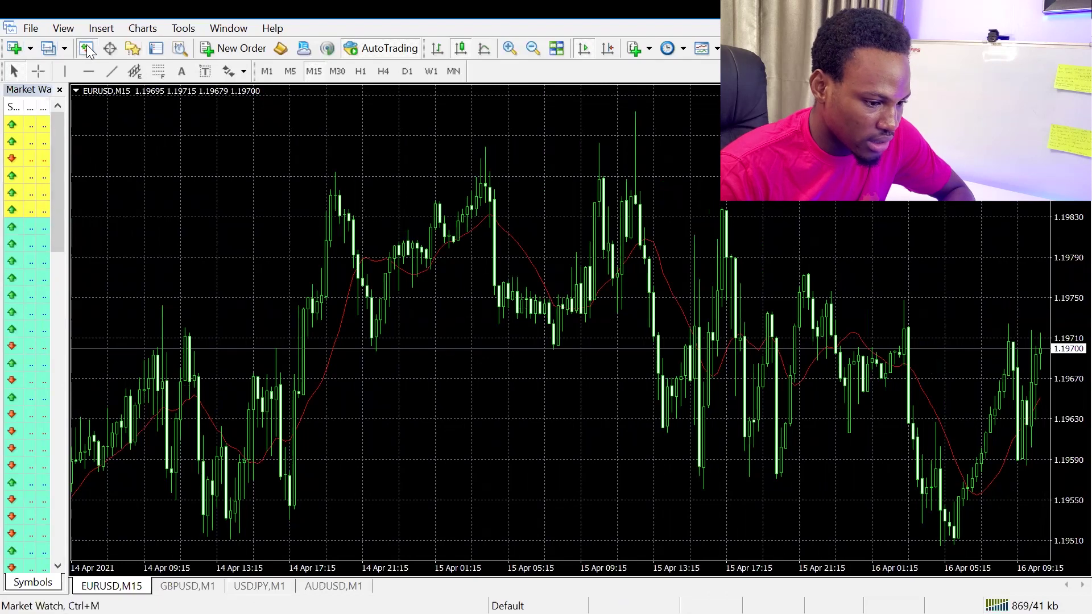
pyautogui.click(63, 29)
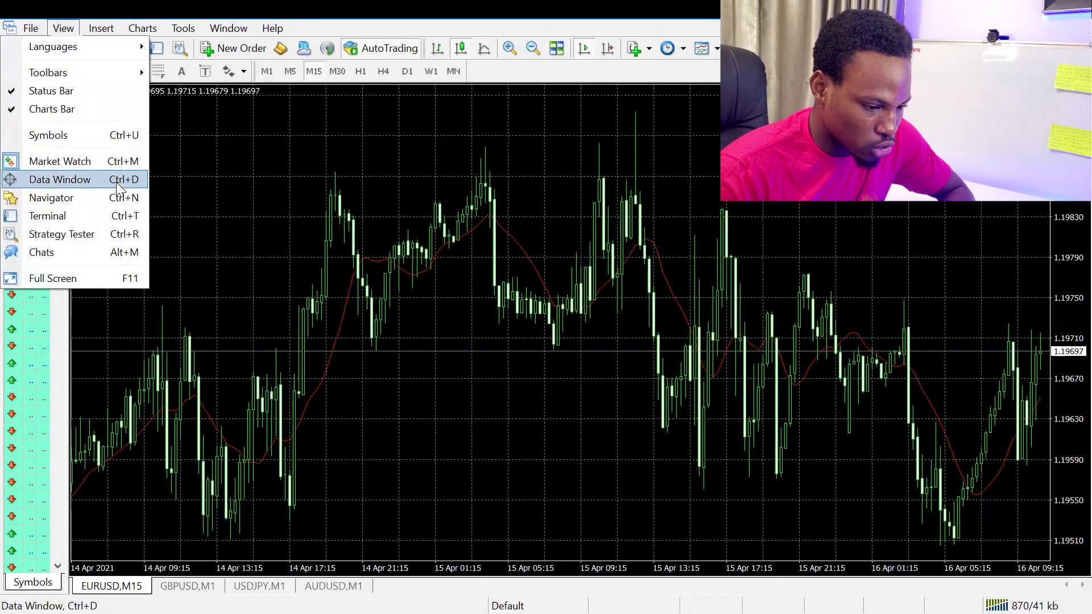
pyautogui.click(116, 202)
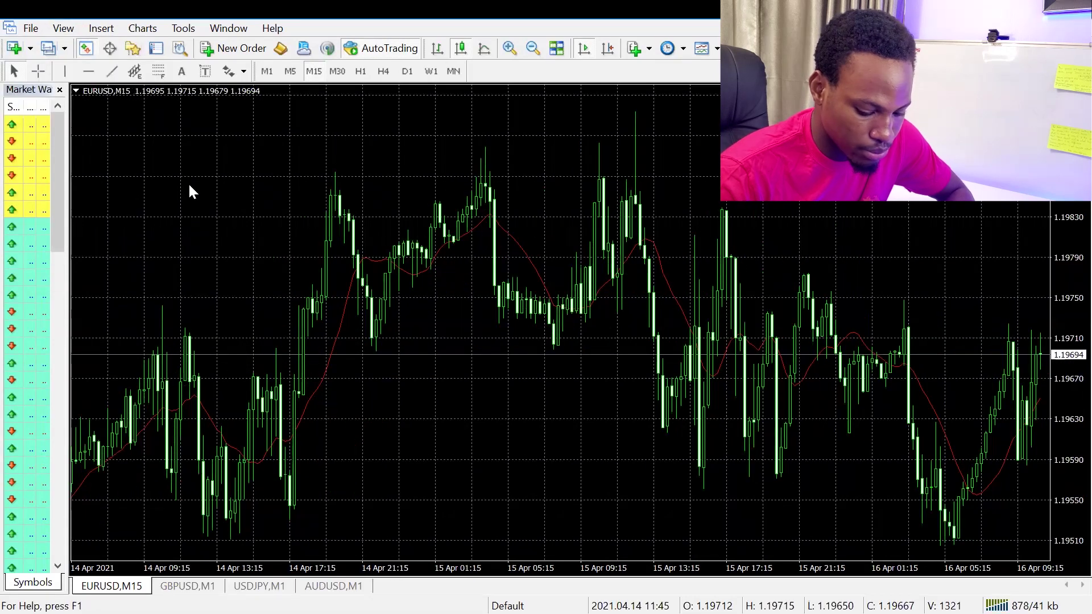
# Step: Toggle the Market Watch and Navigator panes on and off, leaving both hidden
pyautogui.hotkey('ctrl', 'm')
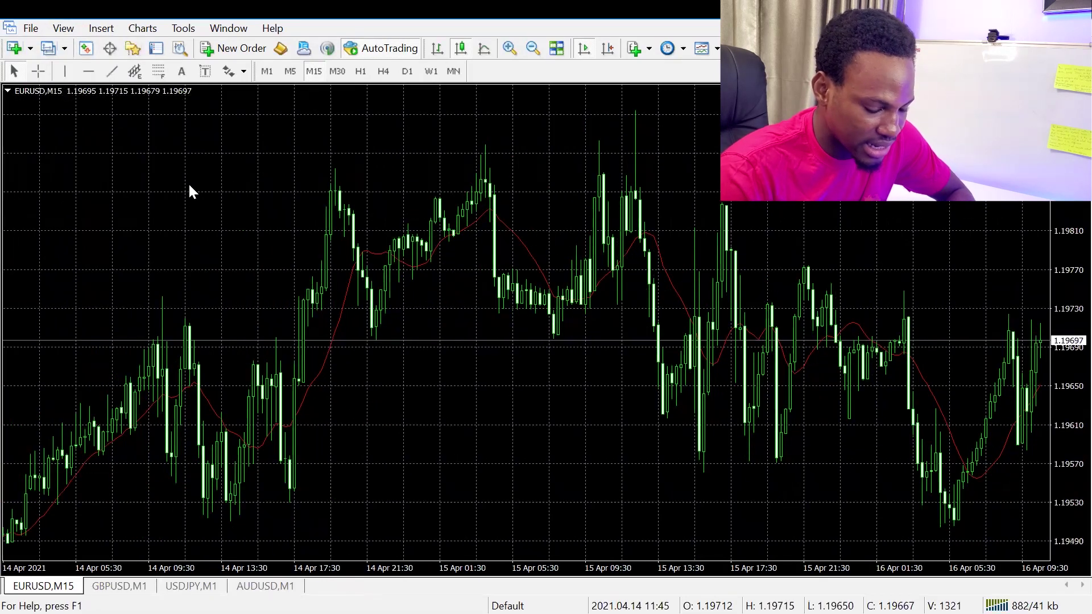
pyautogui.hotkey('ctrl', 'm')
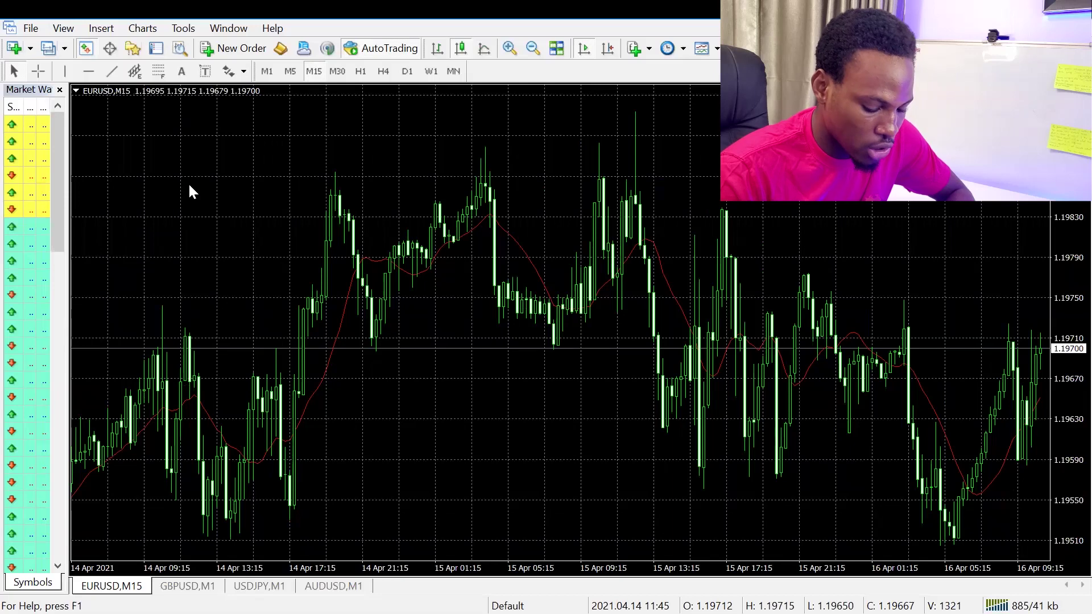
pyautogui.hotkey('ctrl', 'm')
pyautogui.hotkey('ctrl', 'n')
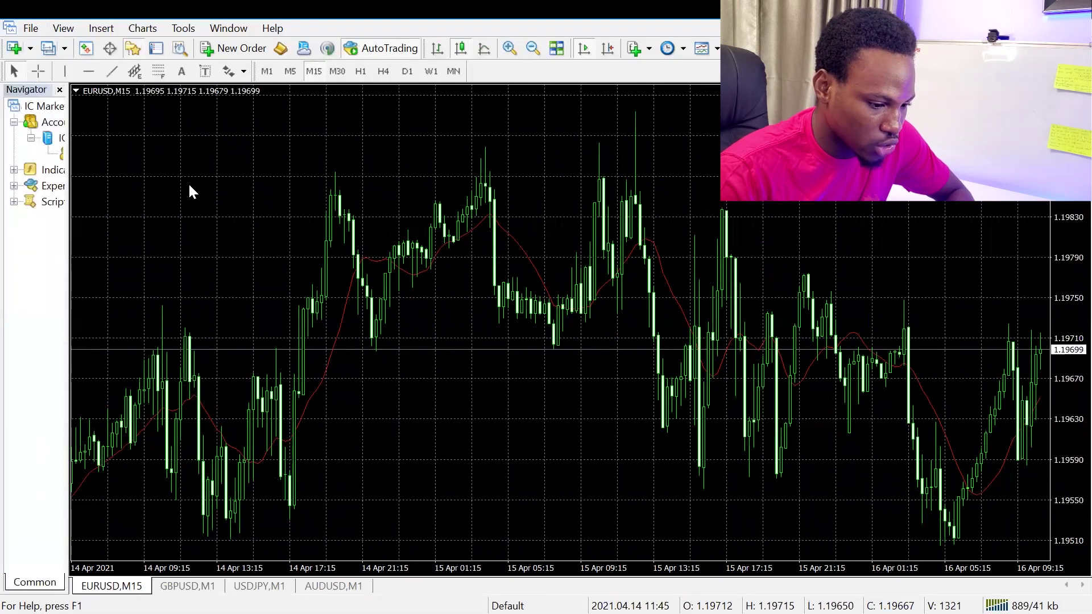
pyautogui.hotkey('ctrl', 'n')
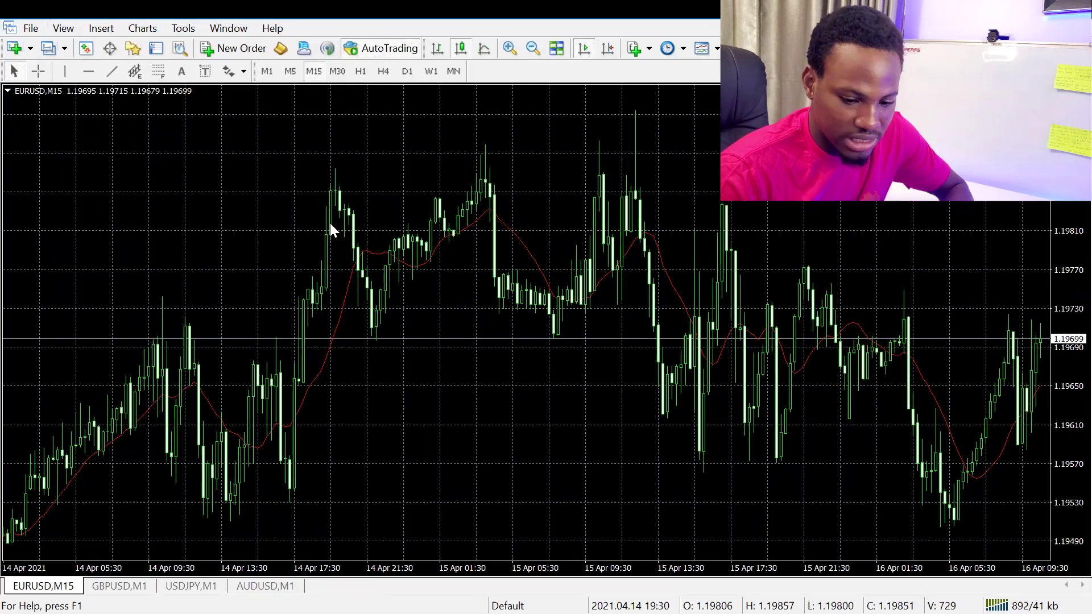
# Step: In the EURUSD chart's color properties, set the background to White, the foreground to Black and the grid to None
pyautogui.rightClick(566, 136)
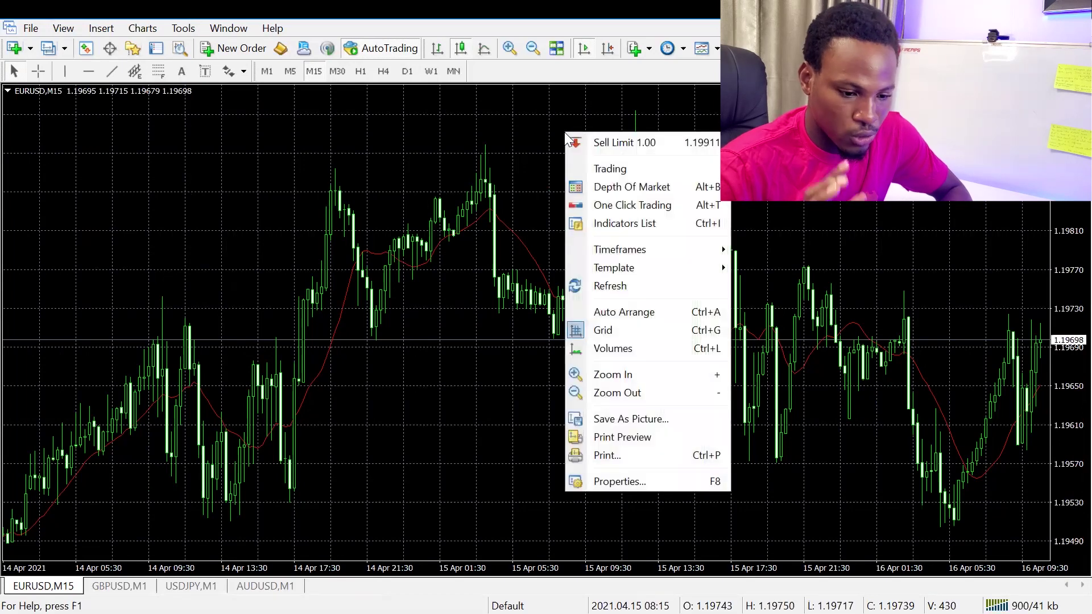
pyautogui.click(656, 481)
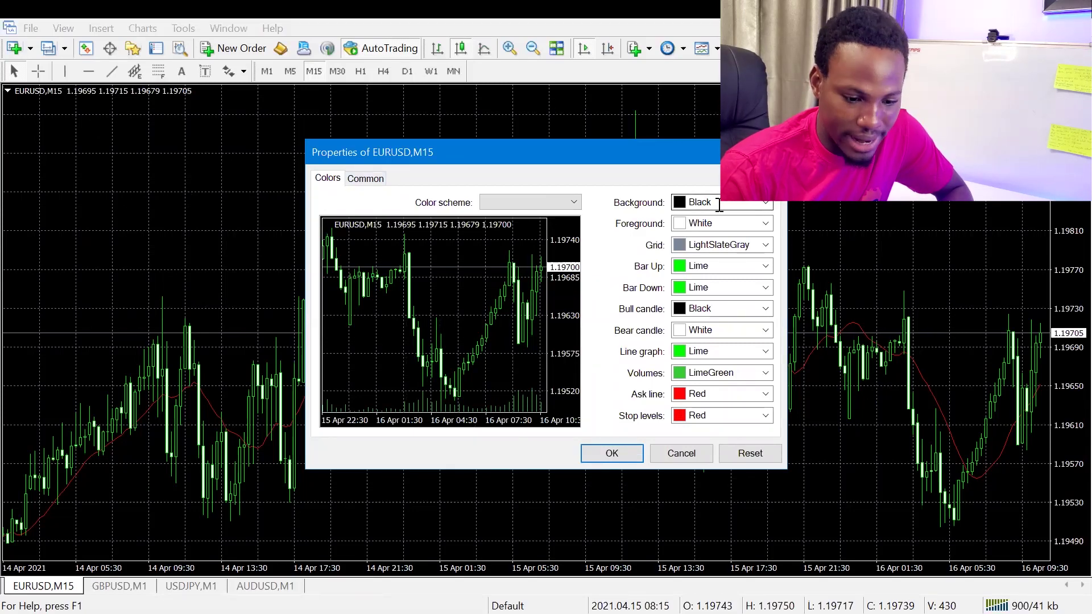
pyautogui.click(755, 206)
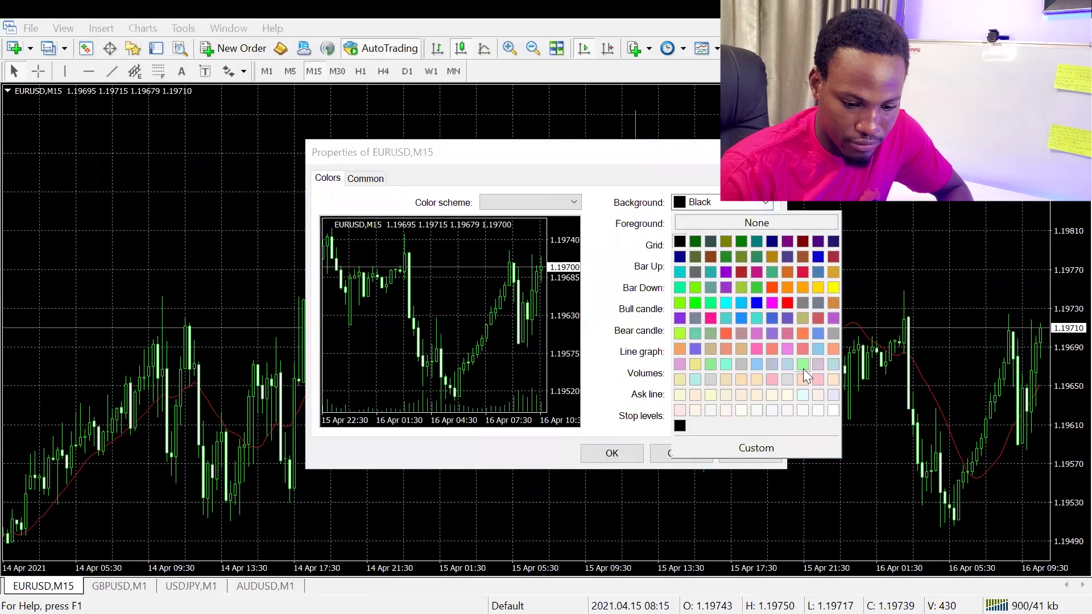
pyautogui.click(834, 410)
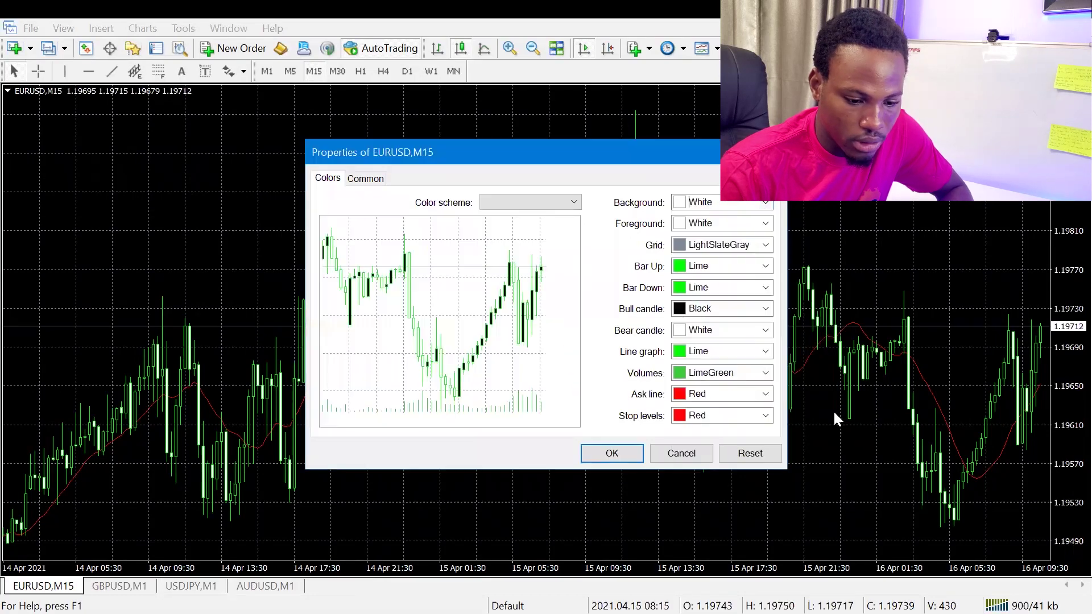
pyautogui.click(766, 223)
pyautogui.click(687, 267)
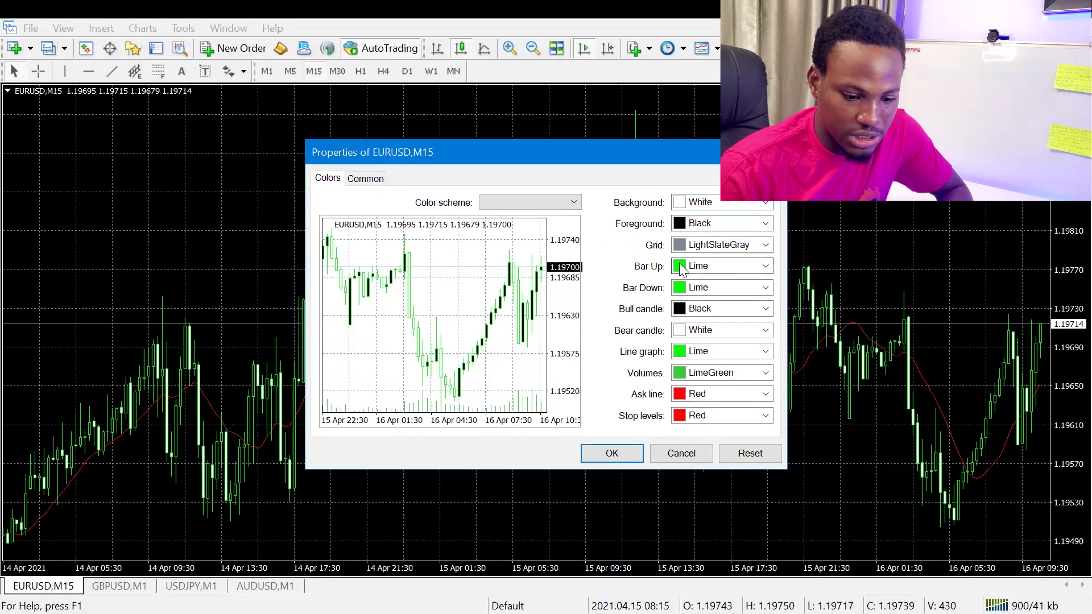
pyautogui.click(766, 245)
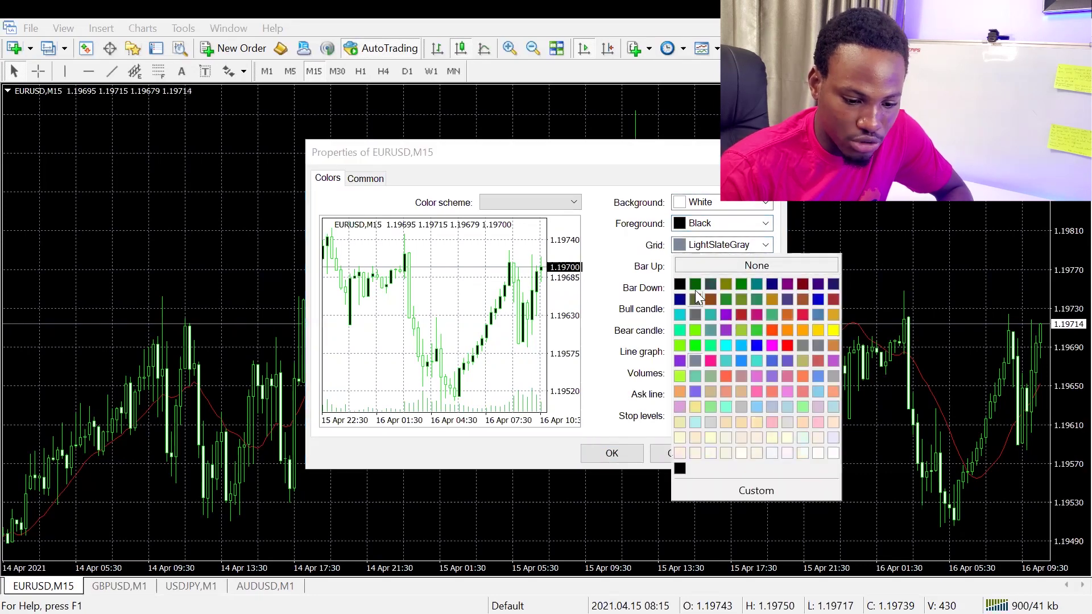
pyautogui.click(733, 264)
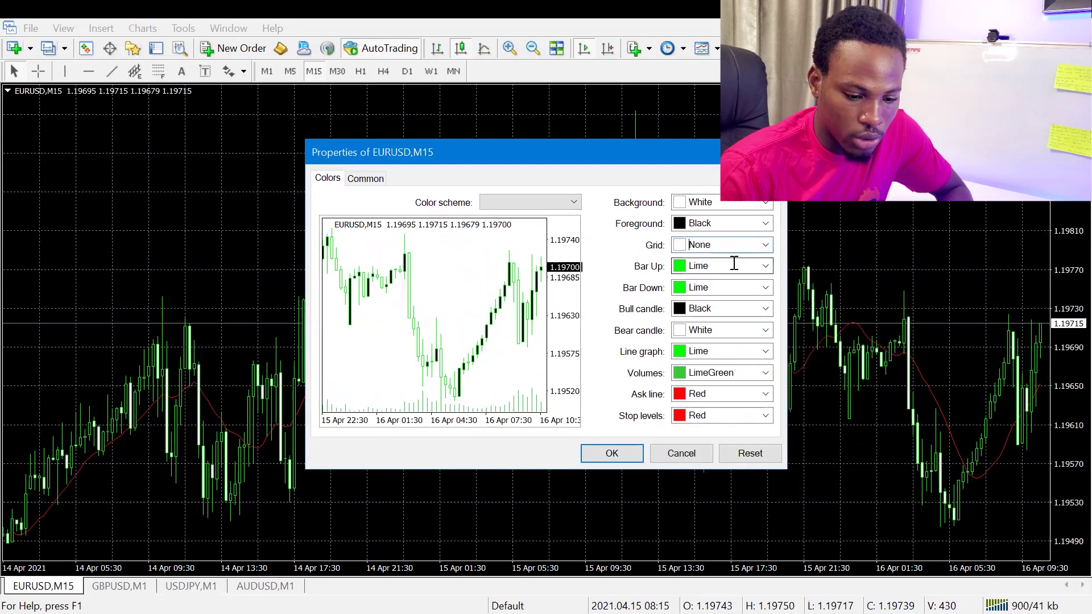
# Step: Set the chart's Bar Up color to Blue and its Bar Down color to Red
pyautogui.click(682, 269)
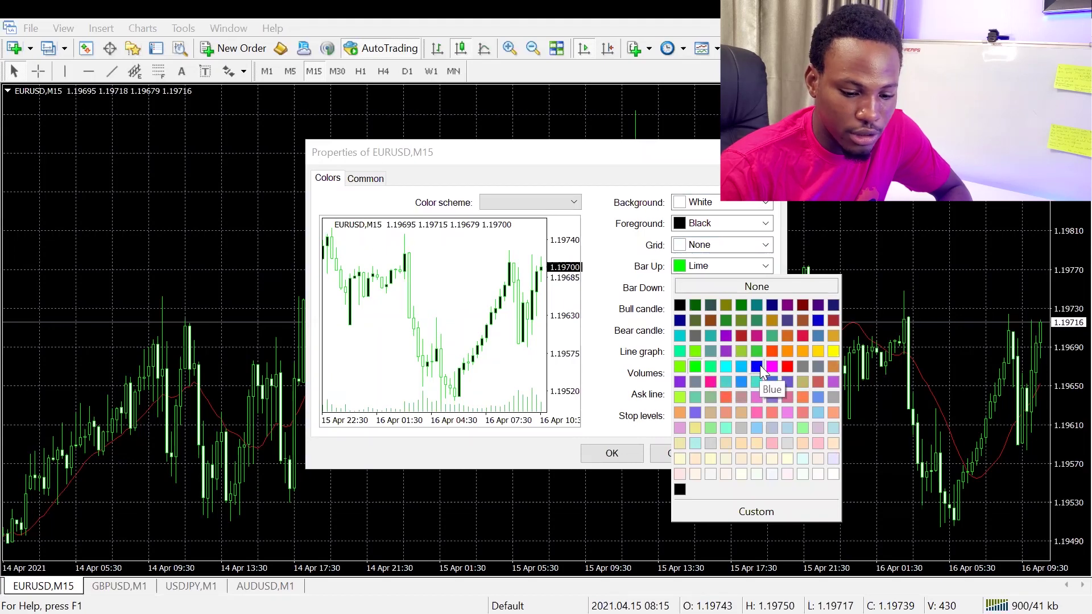
pyautogui.click(760, 365)
pyautogui.click(701, 288)
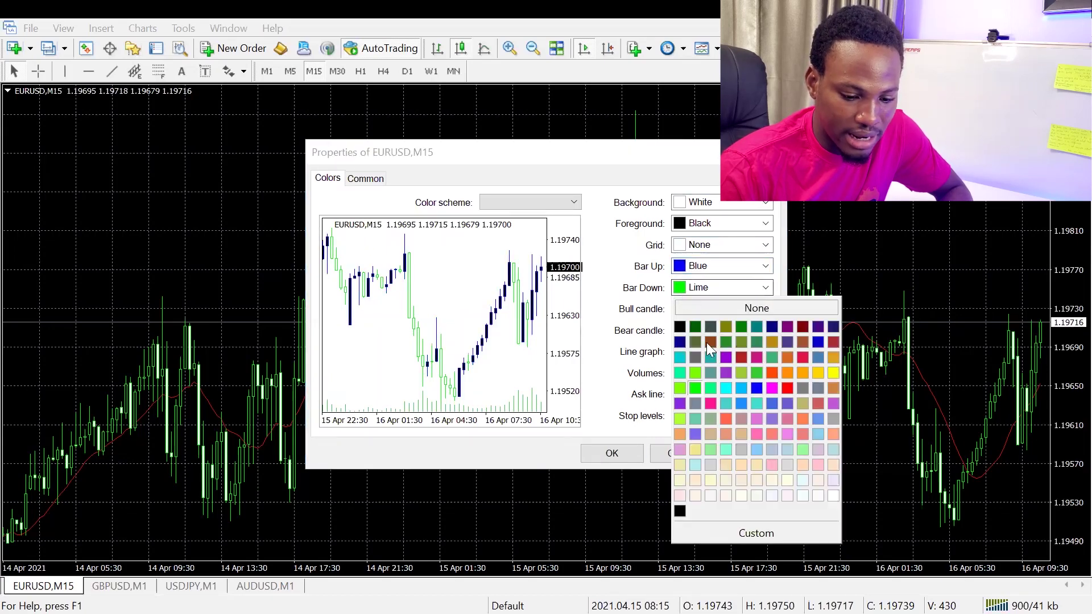
pyautogui.click(787, 387)
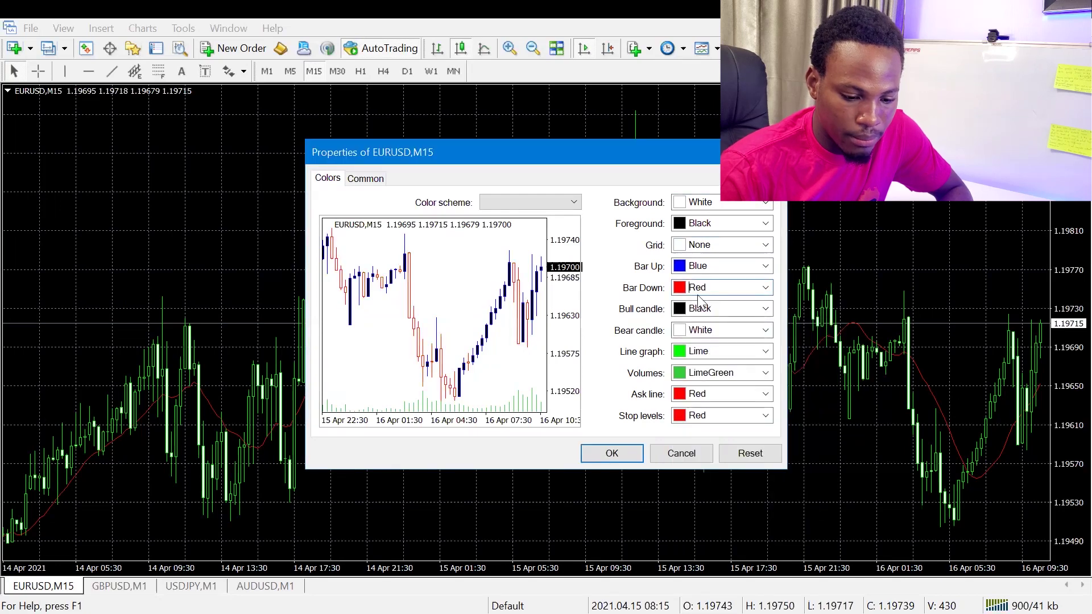
# Step: Set the Bull candle color to Blue and the Bear candle color to Red, and apply the chart properties
pyautogui.click(686, 313)
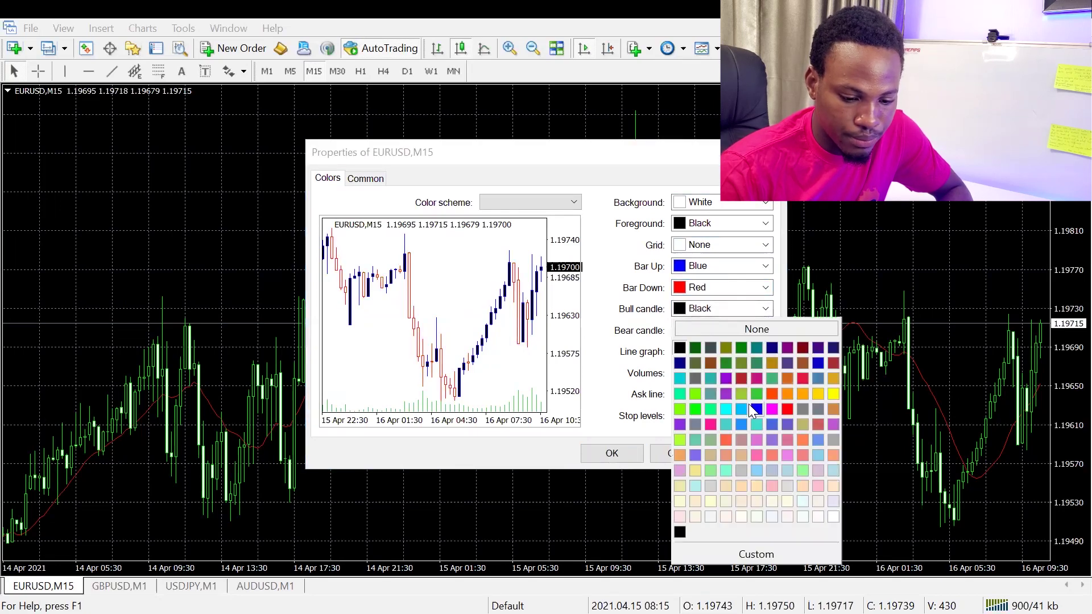
pyautogui.click(750, 406)
pyautogui.click(681, 334)
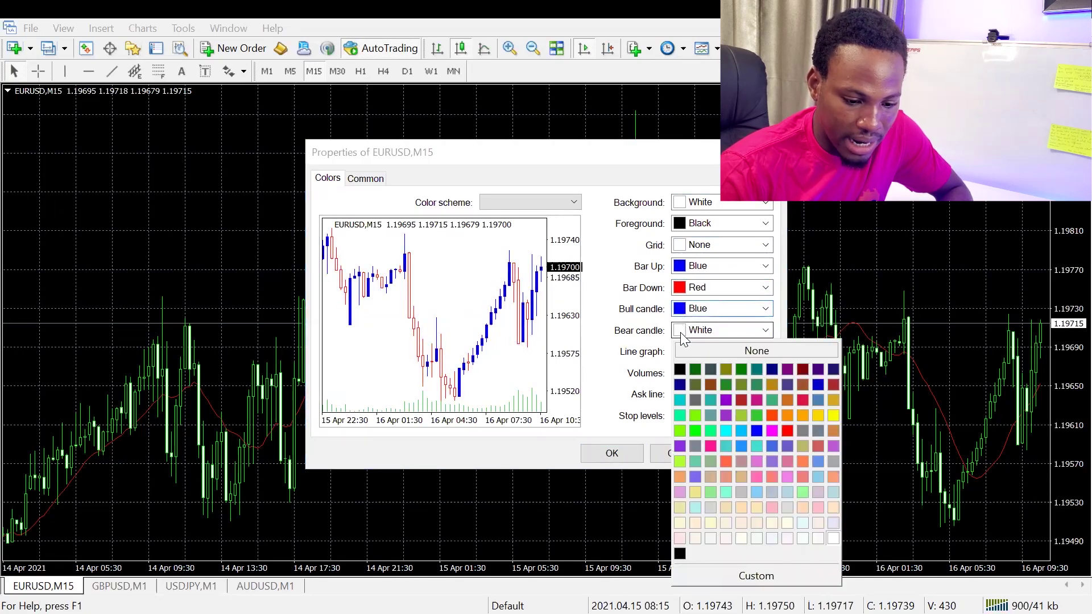
pyautogui.click(786, 432)
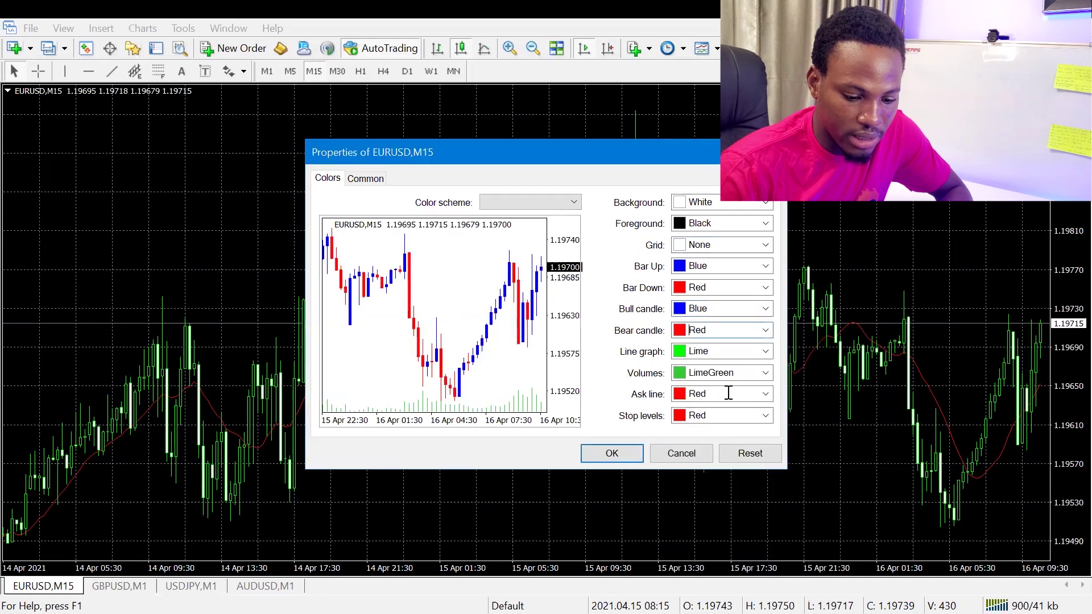
pyautogui.click(636, 454)
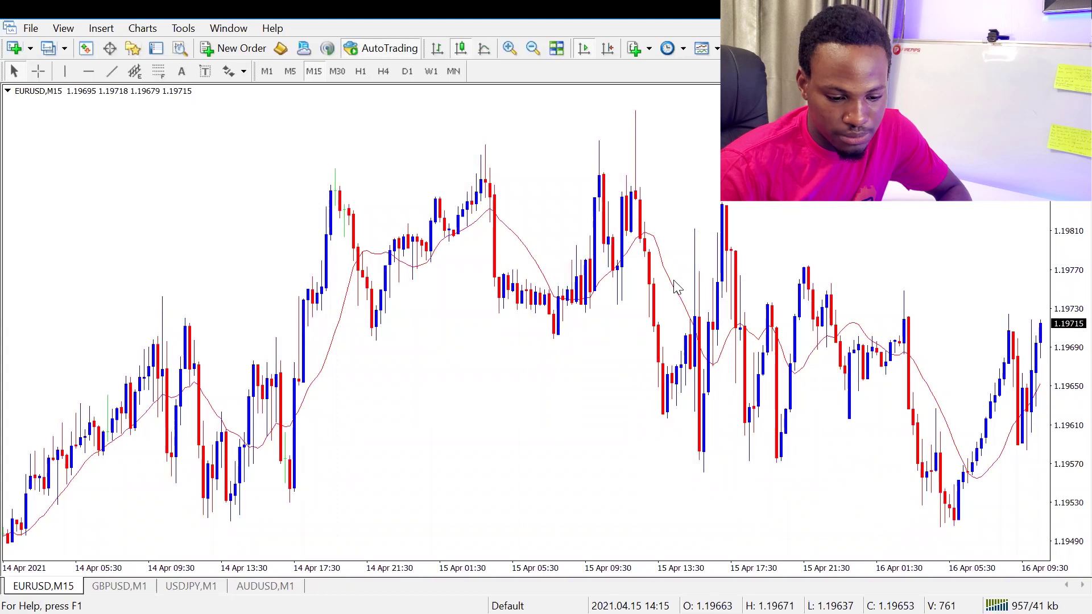
# Step: Delete the Moving Average (14) indicator from the EURUSD chart
pyautogui.moveTo(673, 290)
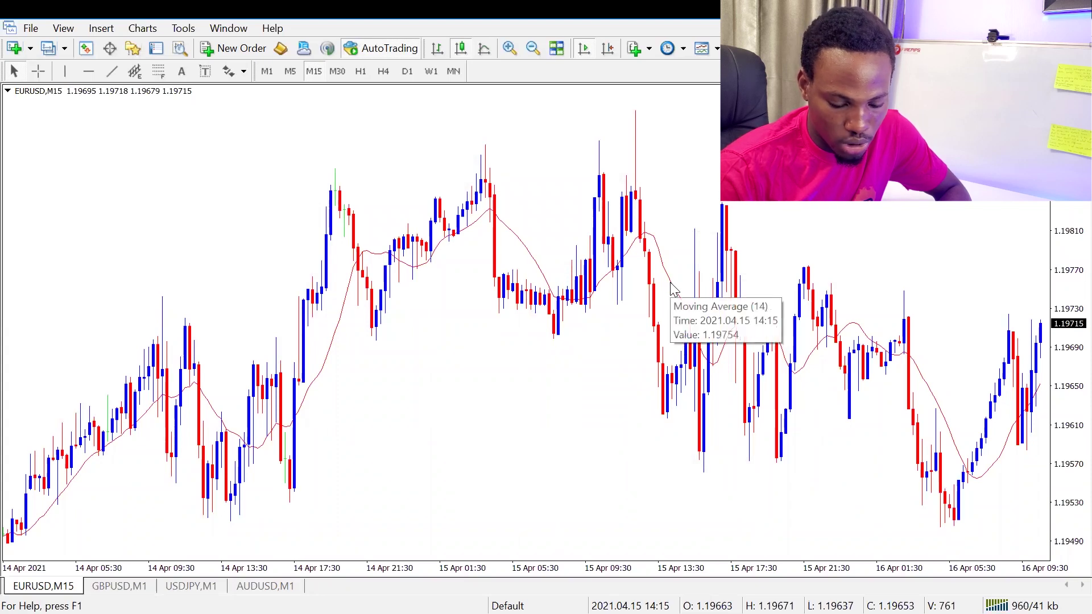
pyautogui.rightClick(674, 290)
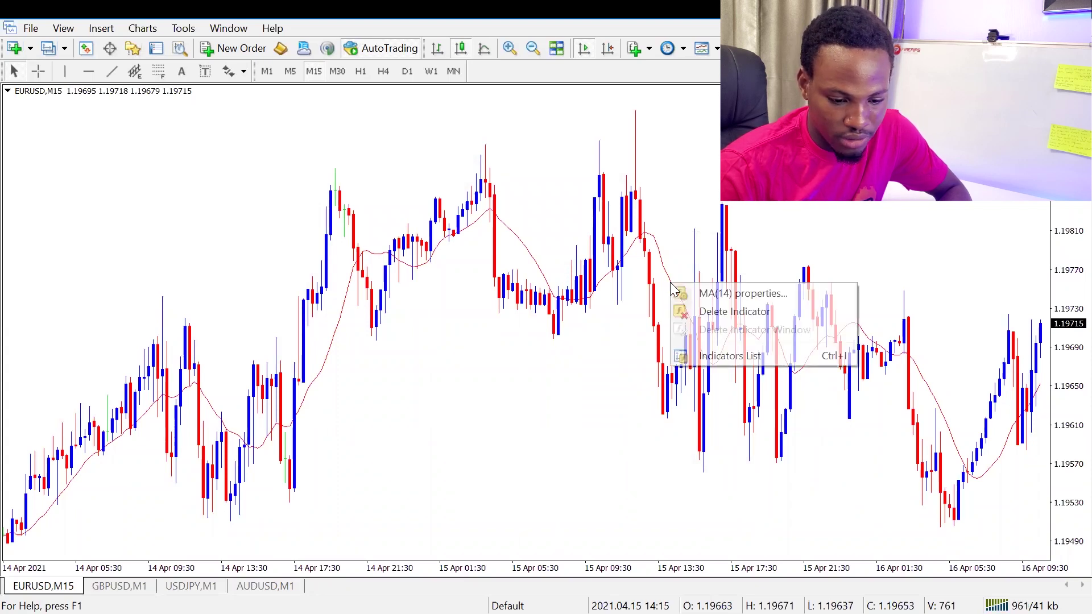
pyautogui.click(714, 311)
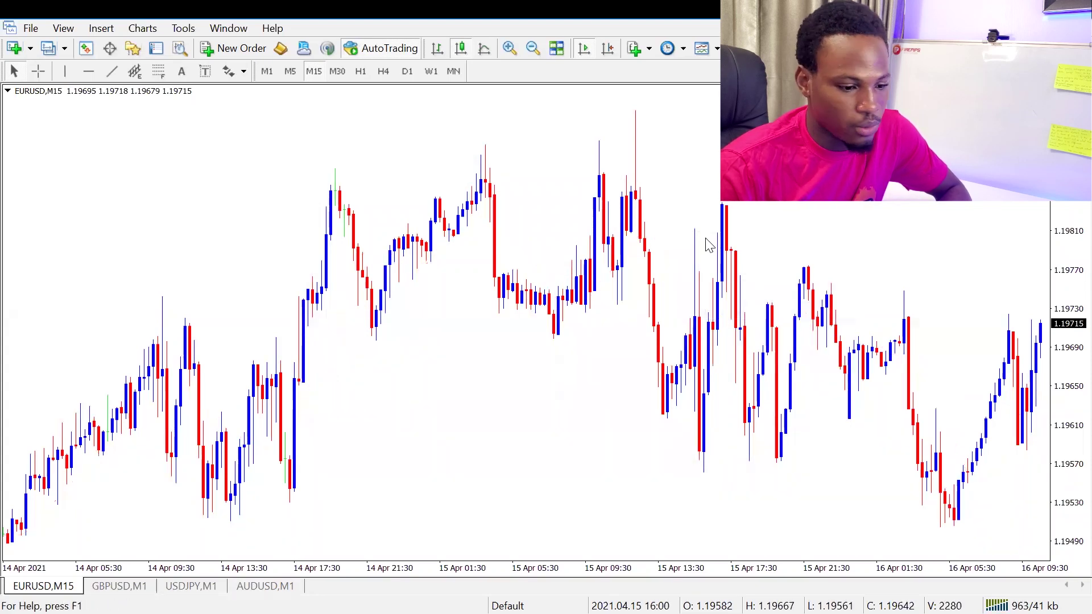
# Step: Set the EURUSD chart's timeframe to H1 and shift the chart end away from the price axis
pyautogui.click(360, 71)
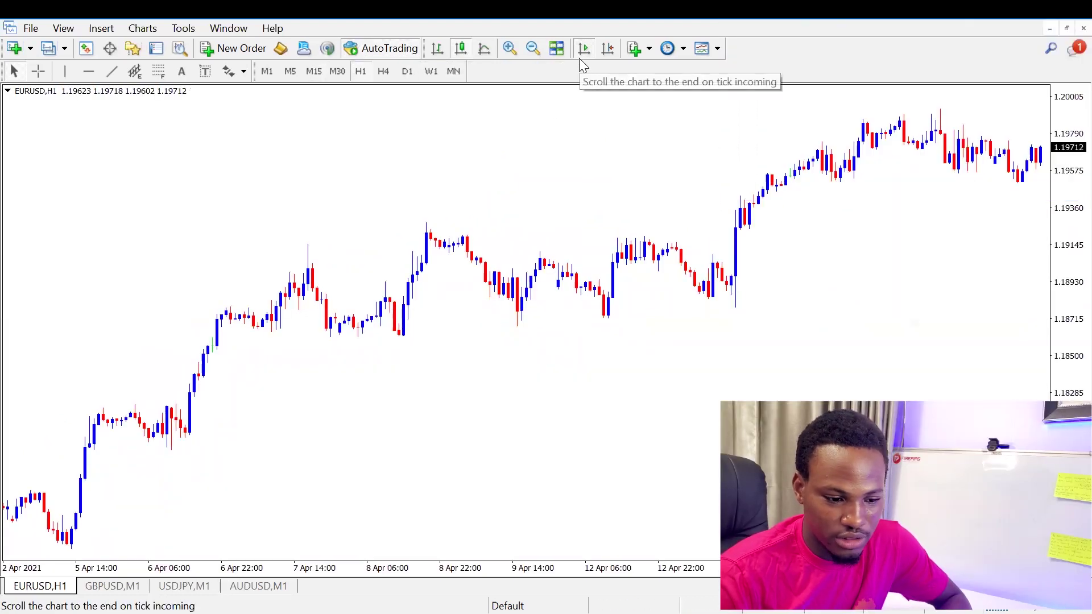
pyautogui.click(608, 51)
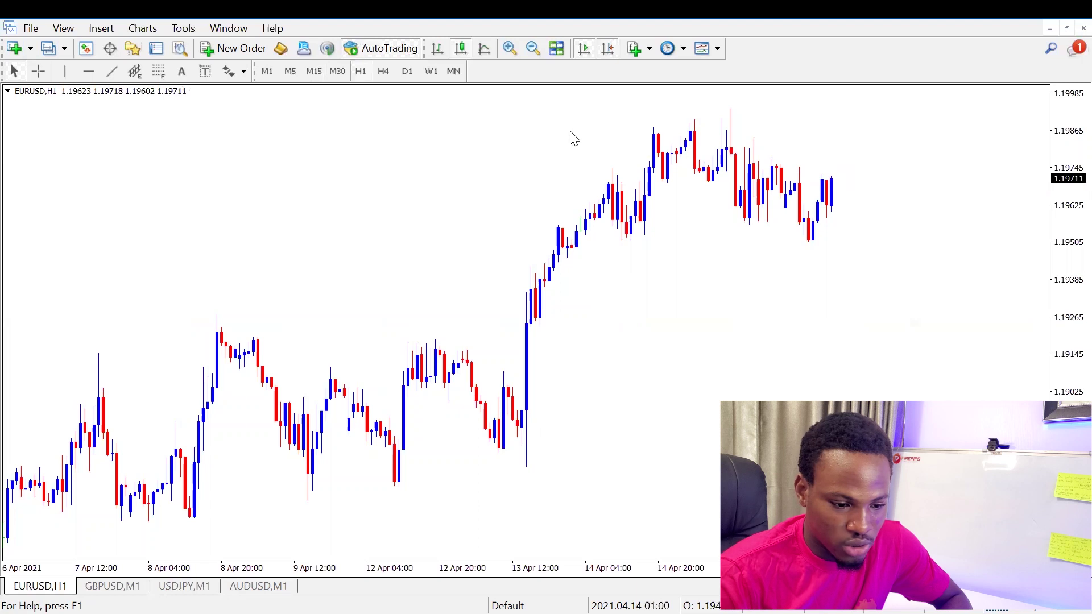
# Step: Turn off automatic scrolling on the EURUSD chart and test it by moving back through the price history
pyautogui.click(584, 51)
pyautogui.moveTo(397, 213); pyautogui.dragTo(924, 126)
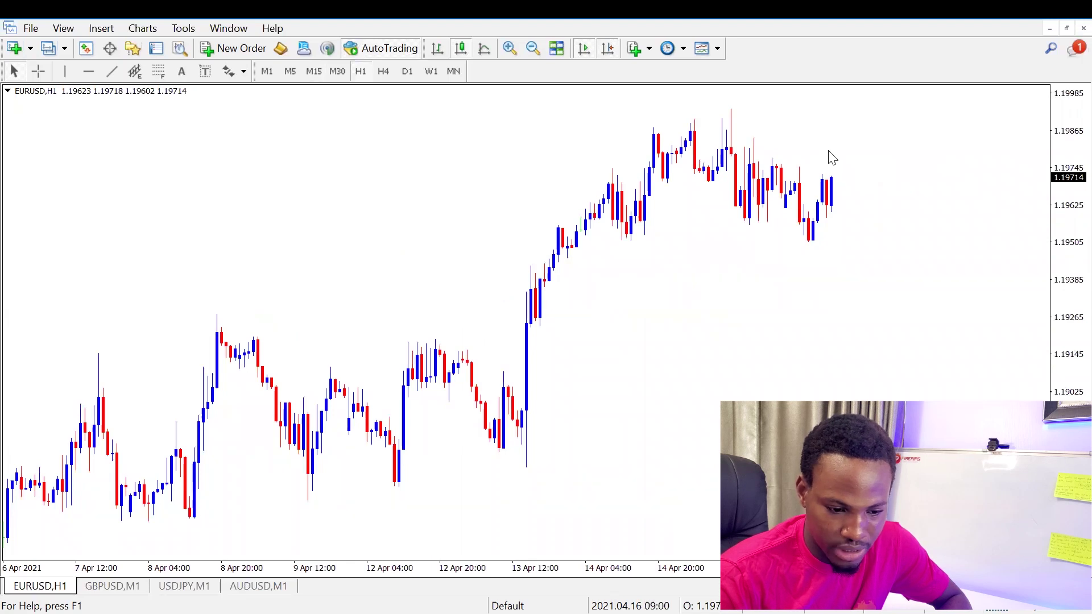
pyautogui.click(586, 54)
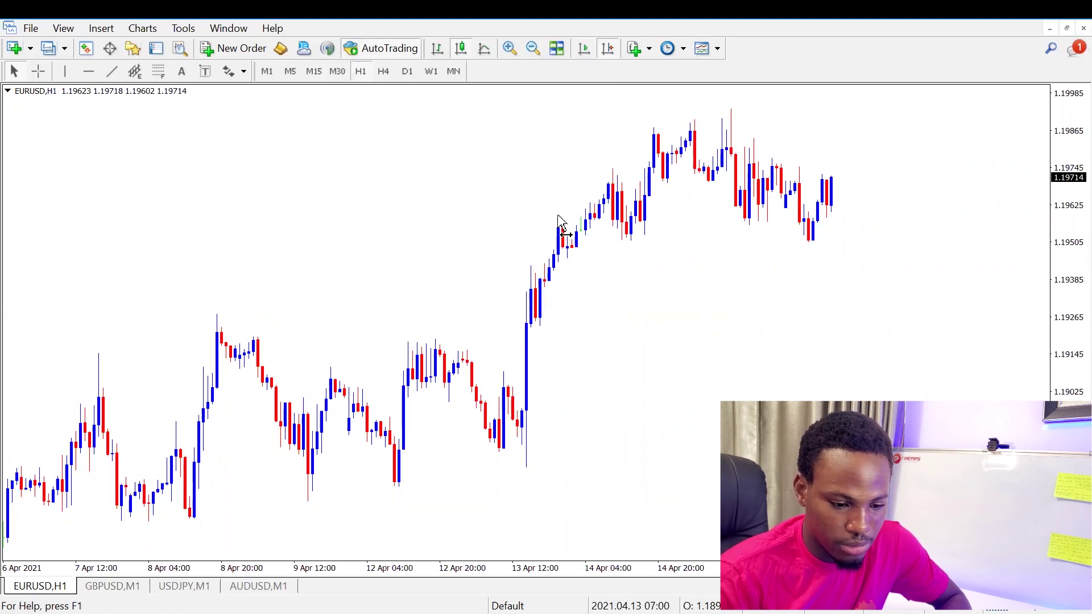
pyautogui.scroll(-10, 562, 225)
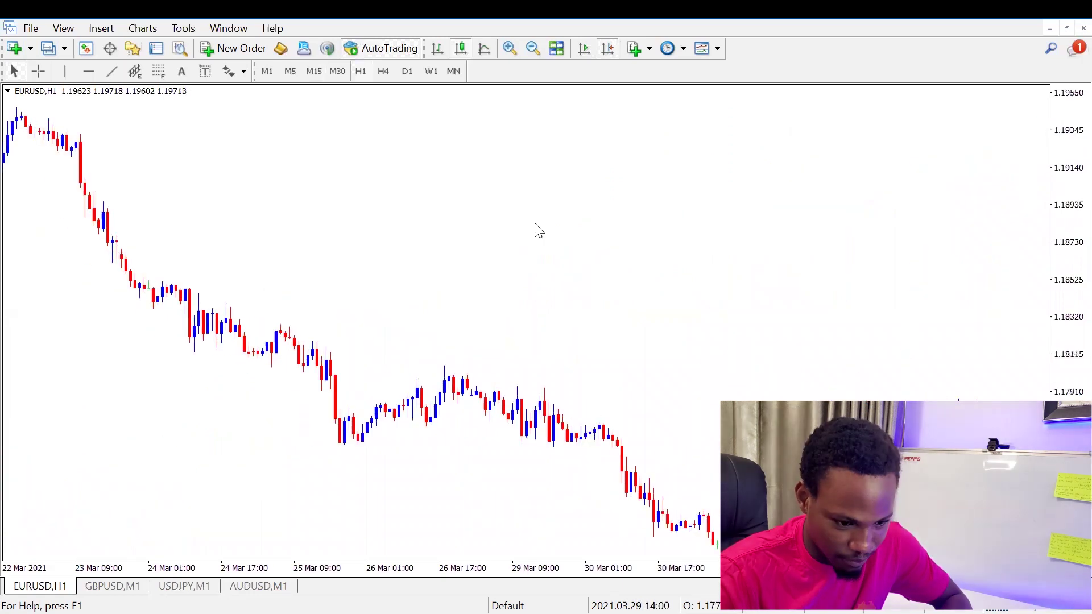
pyautogui.click(586, 54)
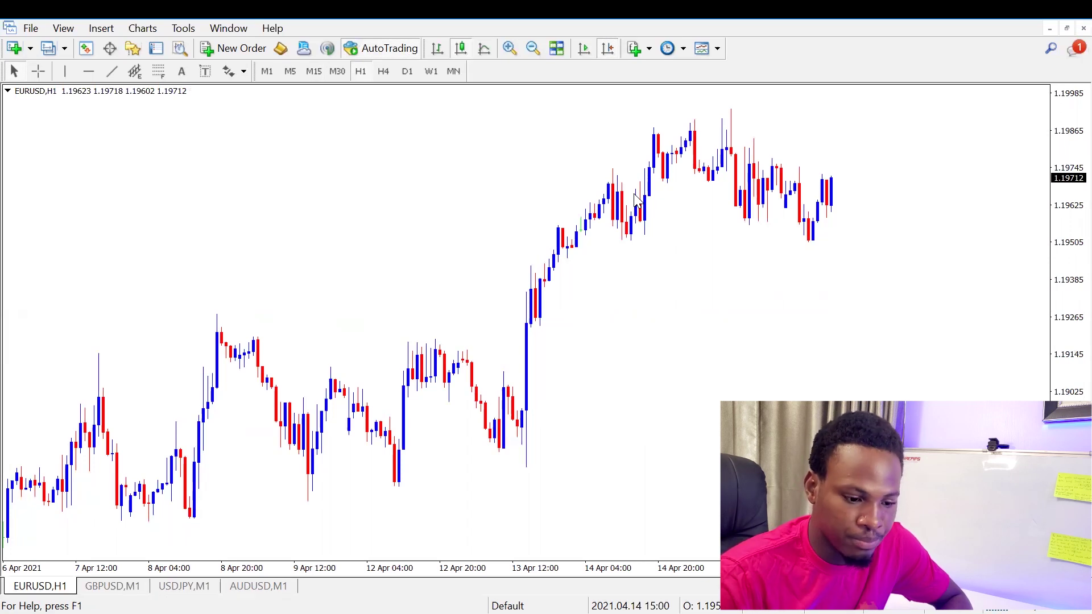
# Step: Zoom the EURUSD chart in to large candles and back out to view a longer price range
pyautogui.click(512, 54)
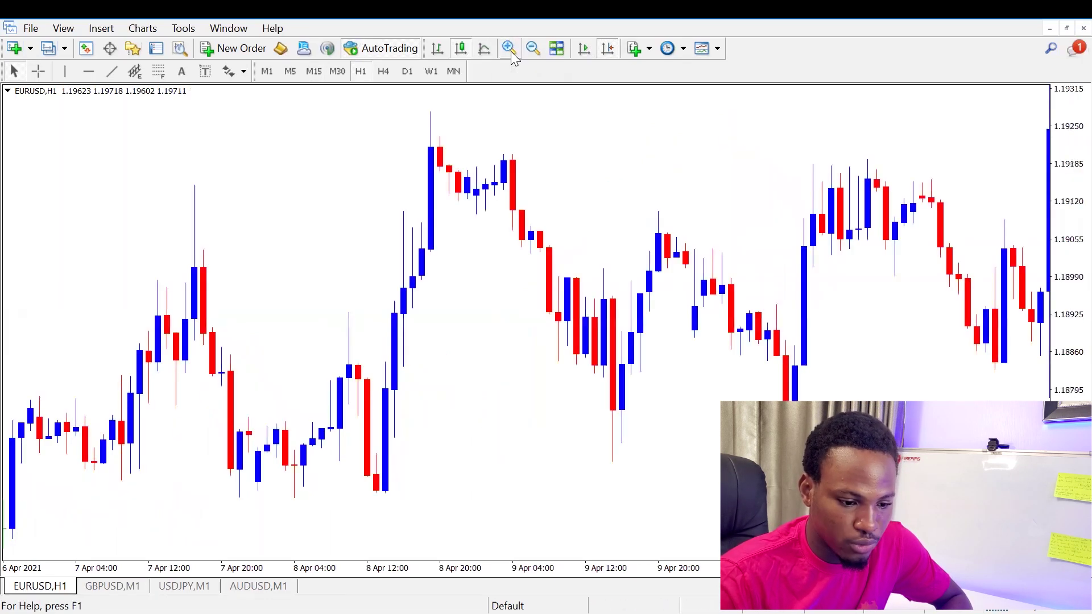
pyautogui.click(511, 52)
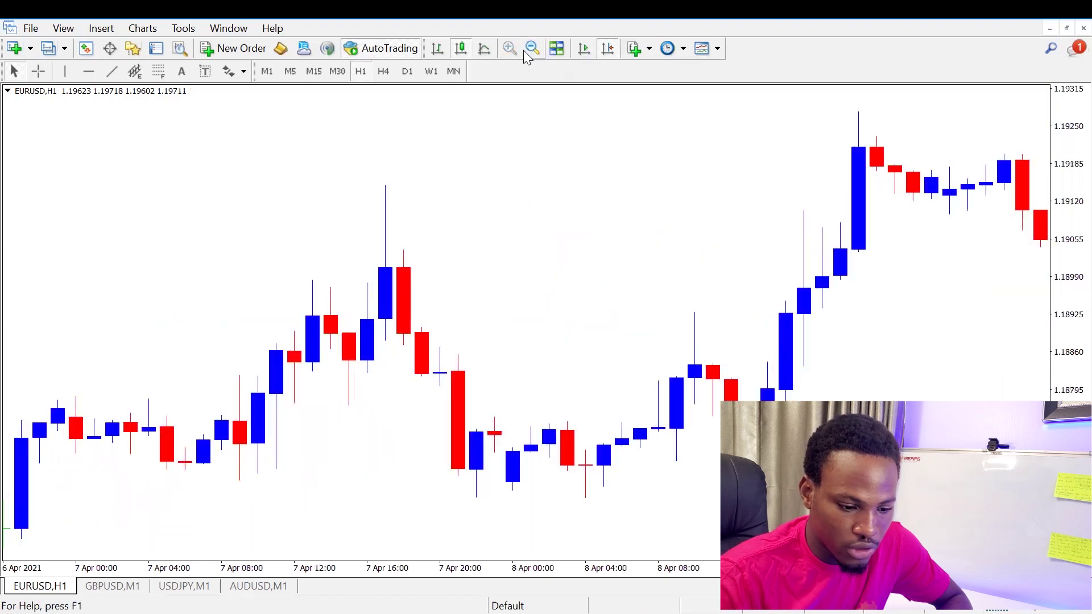
pyautogui.click(533, 52)
pyautogui.click(535, 52)
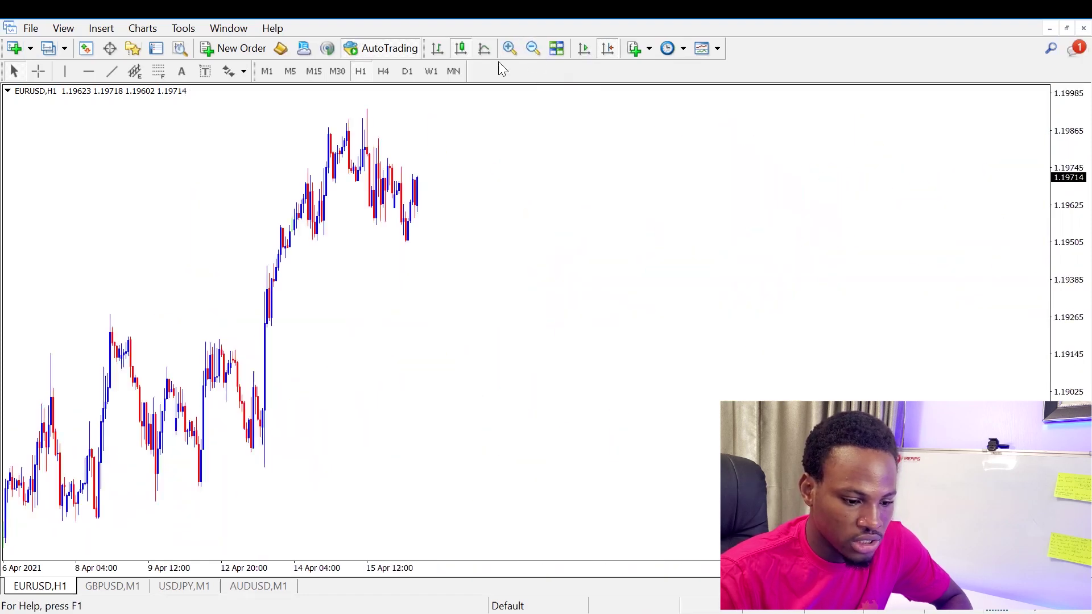
# Step: Preview the EURUSD chart as a line chart and a bar chart, and return it to candlesticks
pyautogui.click(482, 48)
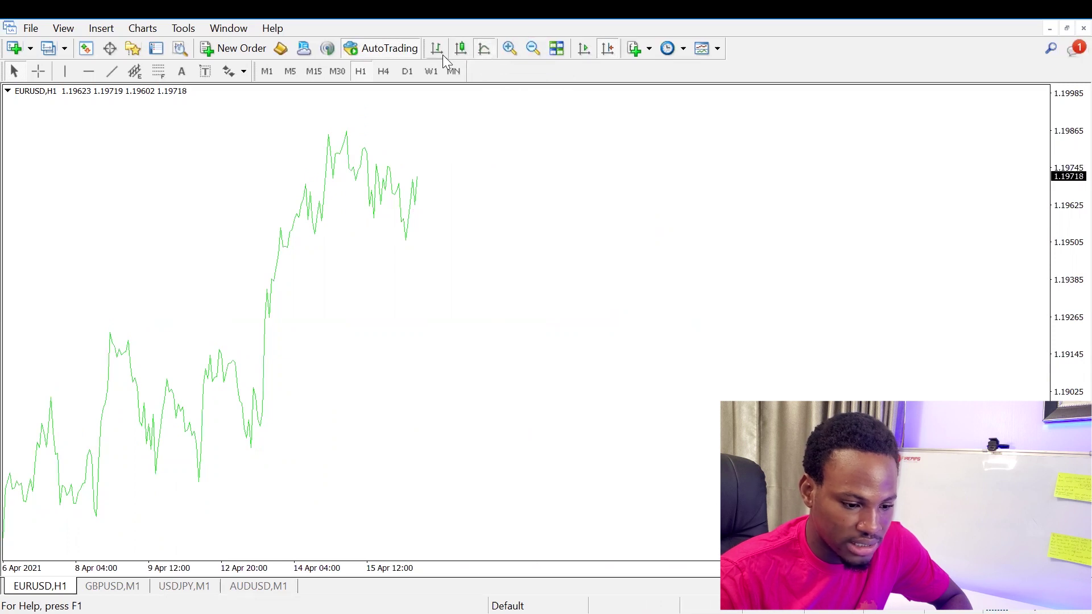
pyautogui.click(437, 50)
pyautogui.click(459, 50)
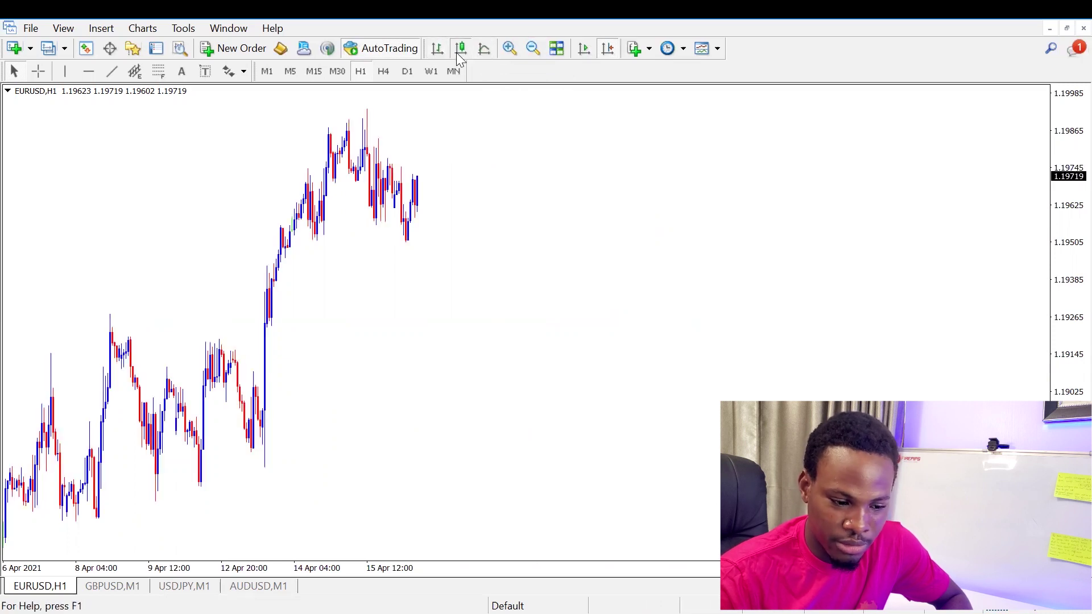
# Step: Save the EURUSD chart's layout and colors as a new chart template under the trader's full name
pyautogui.scroll(-5, 449, 199)
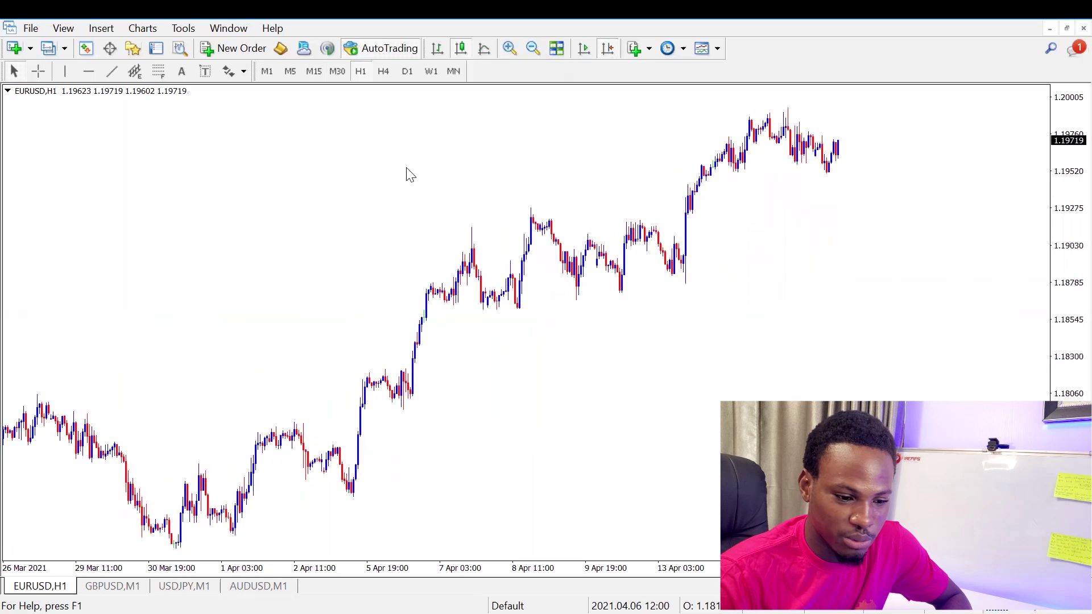
pyautogui.rightClick(364, 193)
pyautogui.click(601, 135)
pyautogui.click(709, 48)
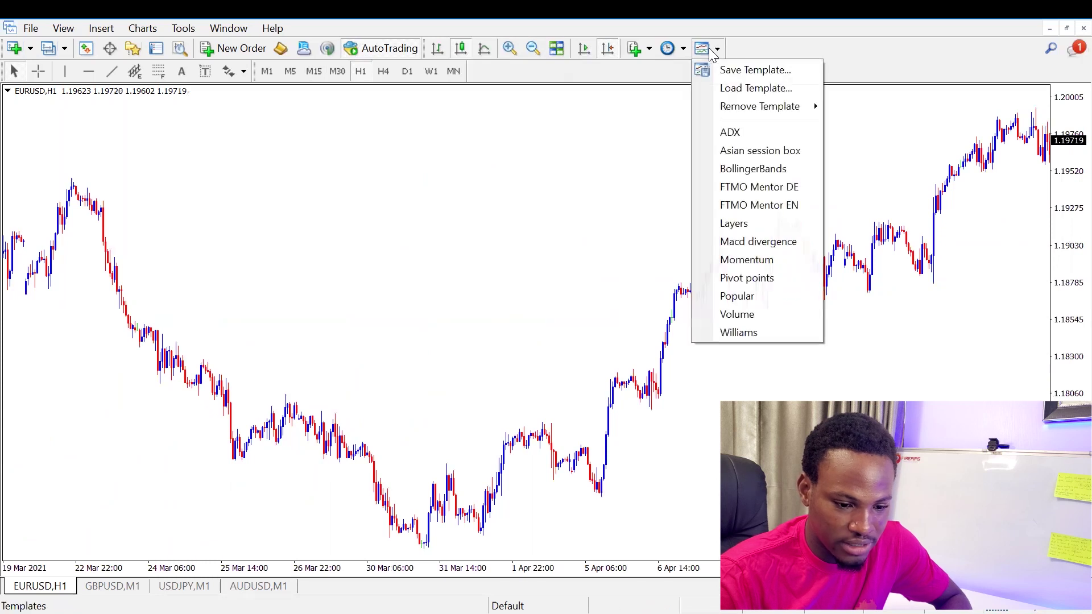
pyautogui.click(741, 69)
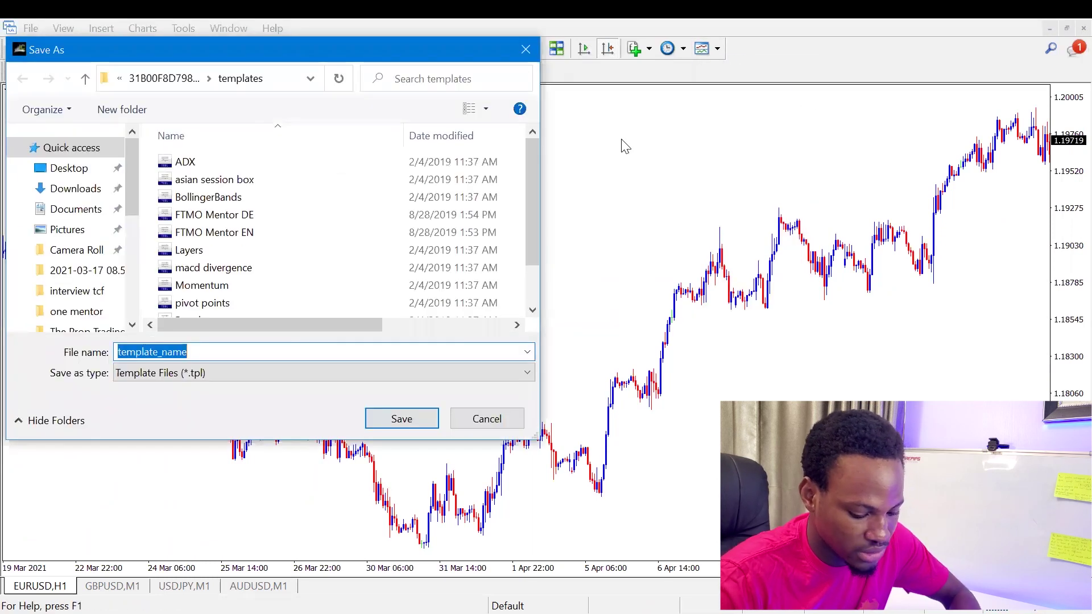
pyautogui.write('Jeffrey bens')
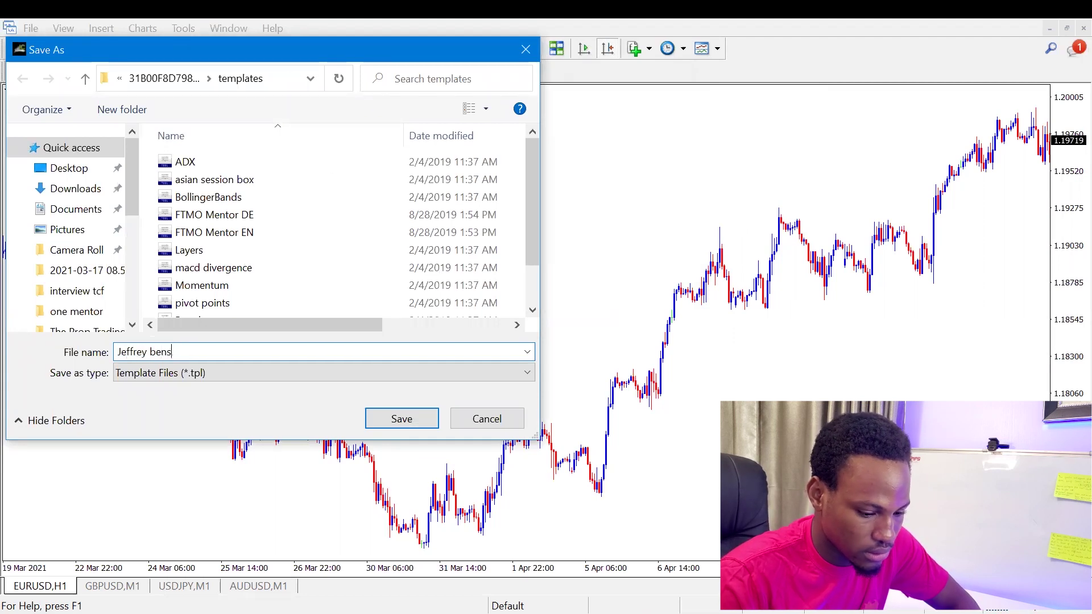
pyautogui.press('Return')
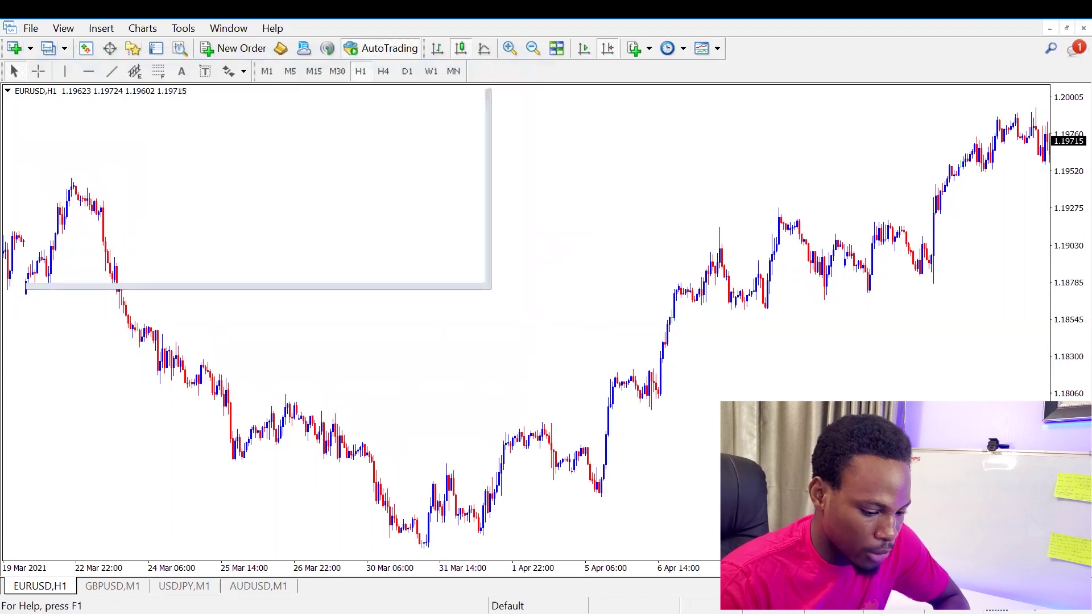
# Step: Apply the newly saved personal template to the GBPUSD chart
pyautogui.click(112, 586)
pyautogui.click(717, 48)
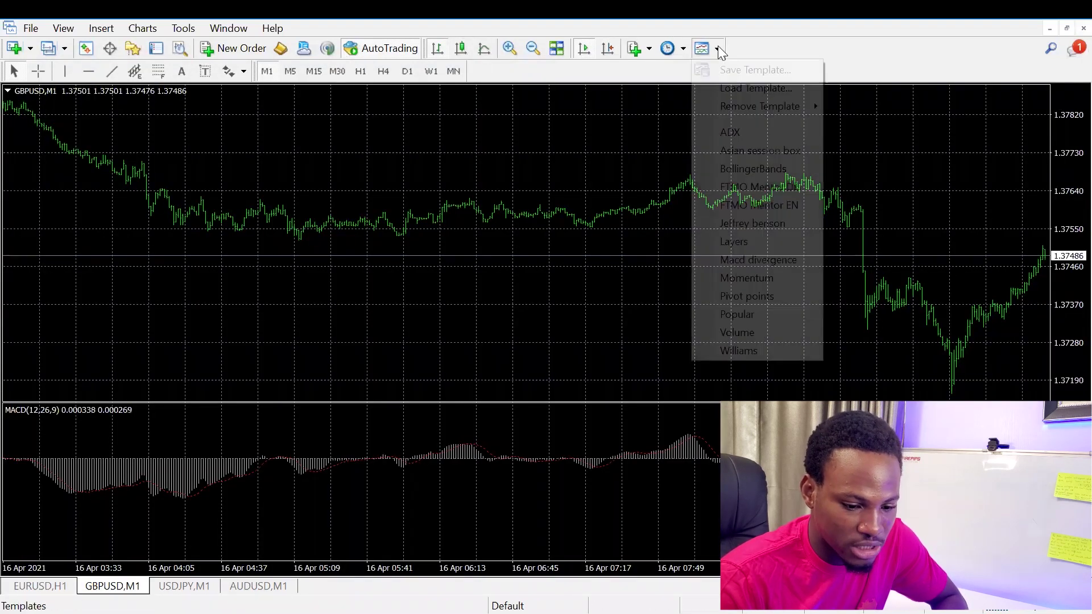
pyautogui.click(780, 224)
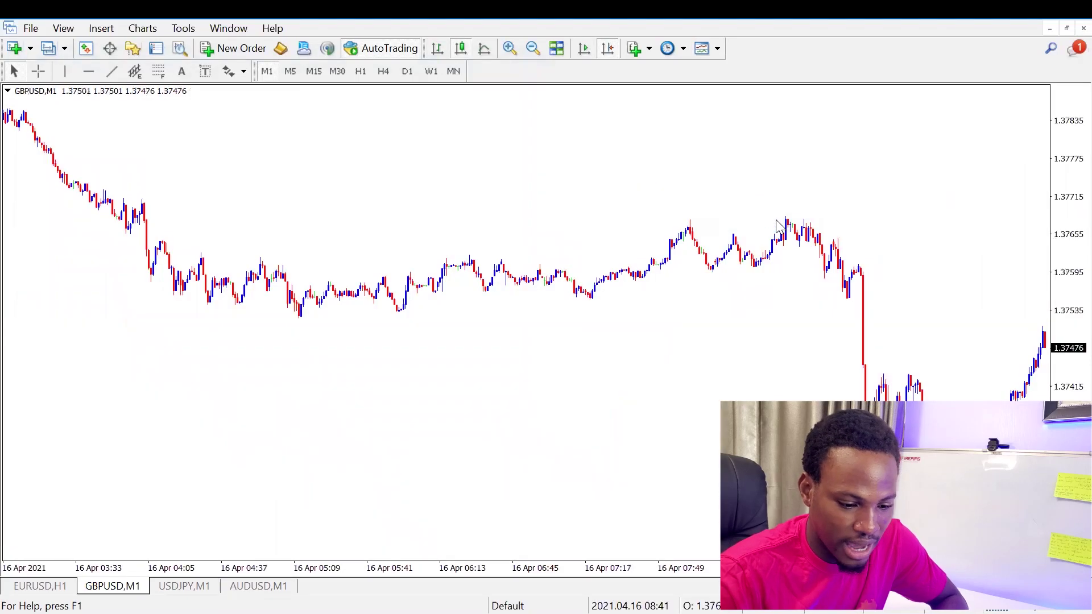
# Step: Show the one-click trading controls on the GBPUSD chart and hide them again
pyautogui.scroll(-5, 704, 331)
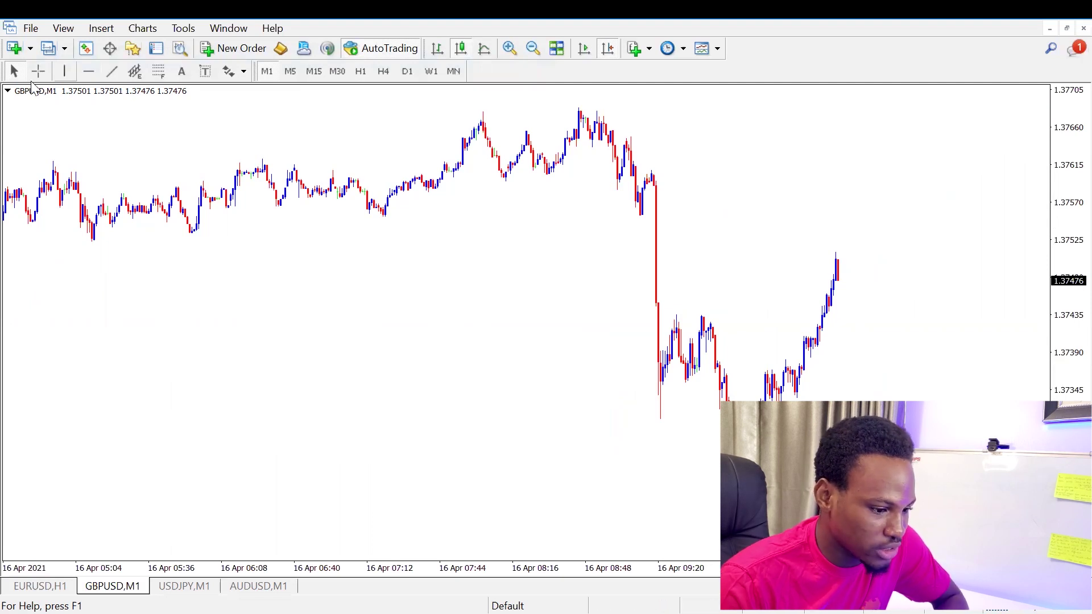
pyautogui.click(8, 92)
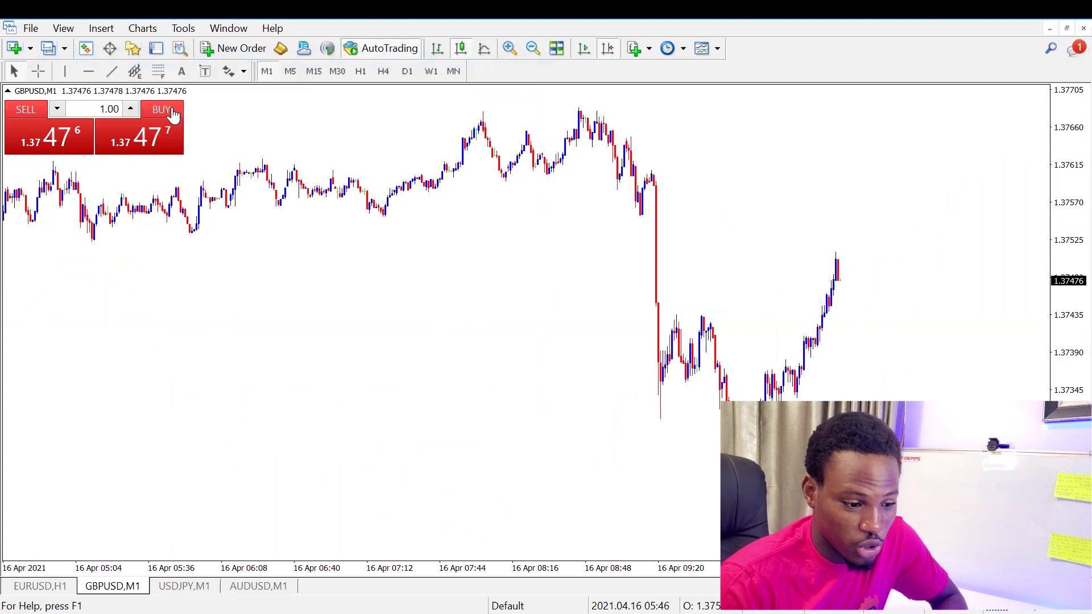
pyautogui.click(8, 91)
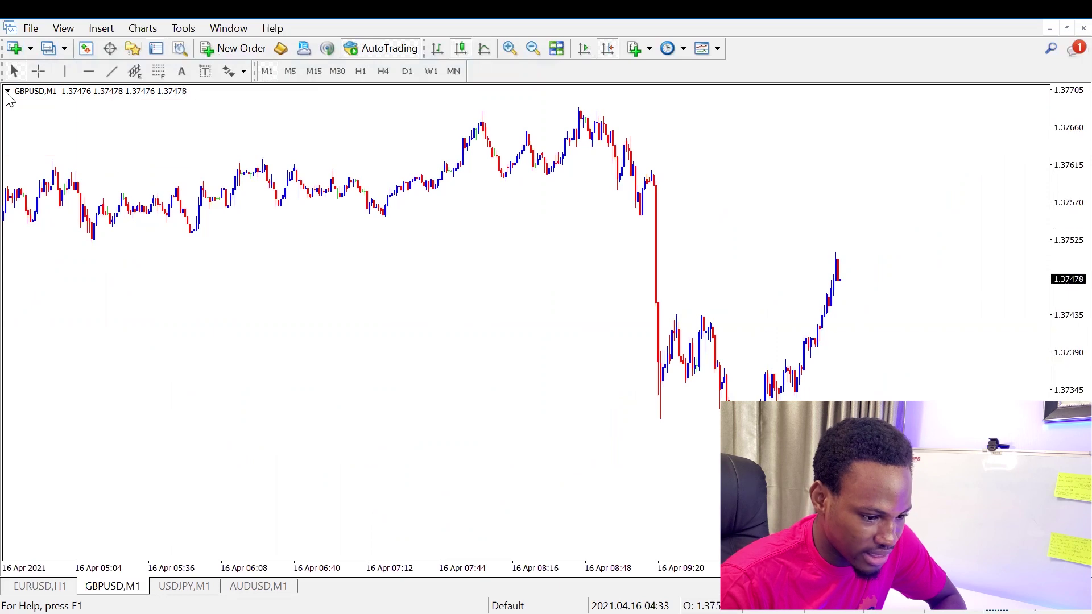
# Step: Start a new order for GBPUSD, Great Britain Pound vs US Dollar, and set its volume to 0.01
pyautogui.click(240, 50)
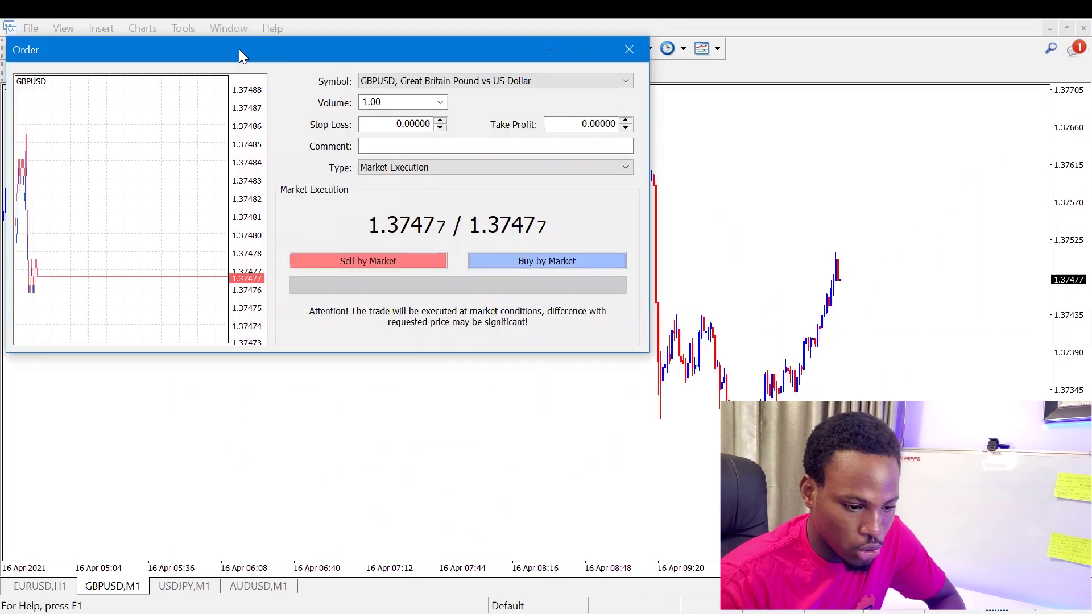
pyautogui.click(554, 86)
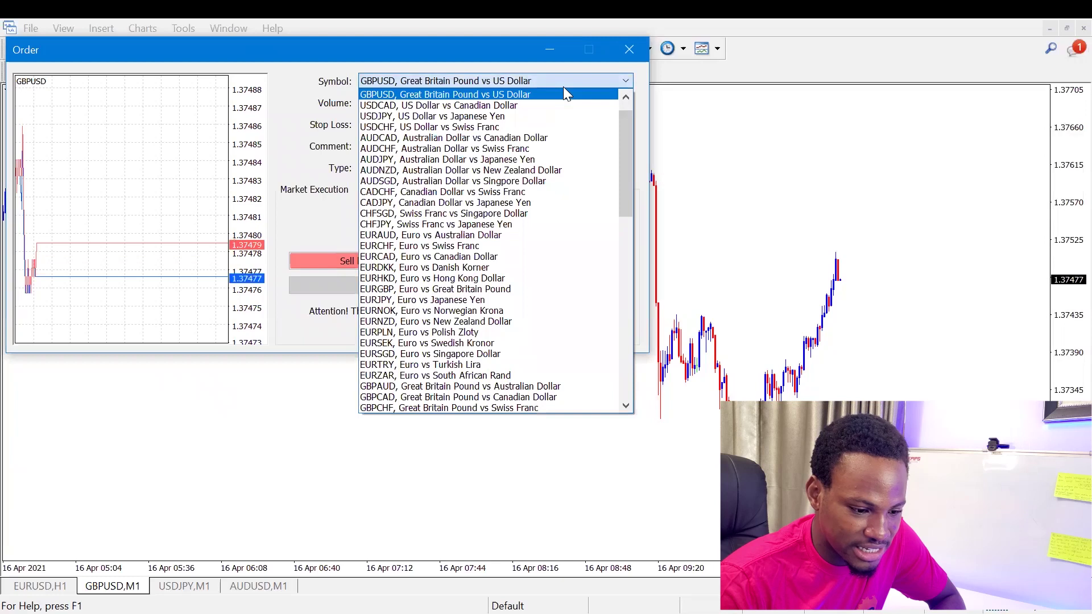
pyautogui.click(554, 96)
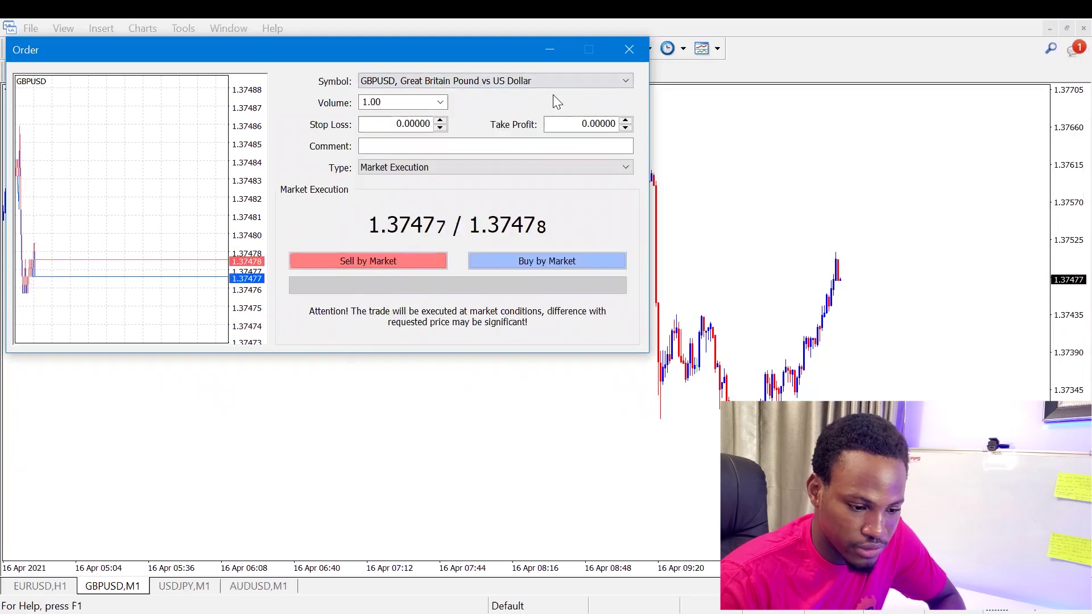
pyautogui.click(441, 102)
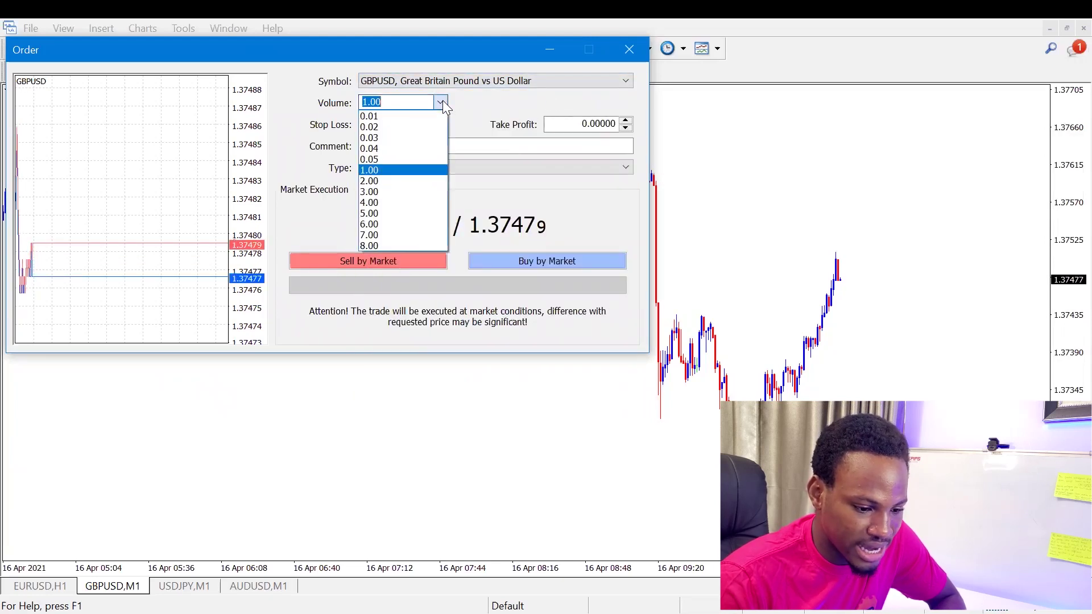
pyautogui.click(379, 112)
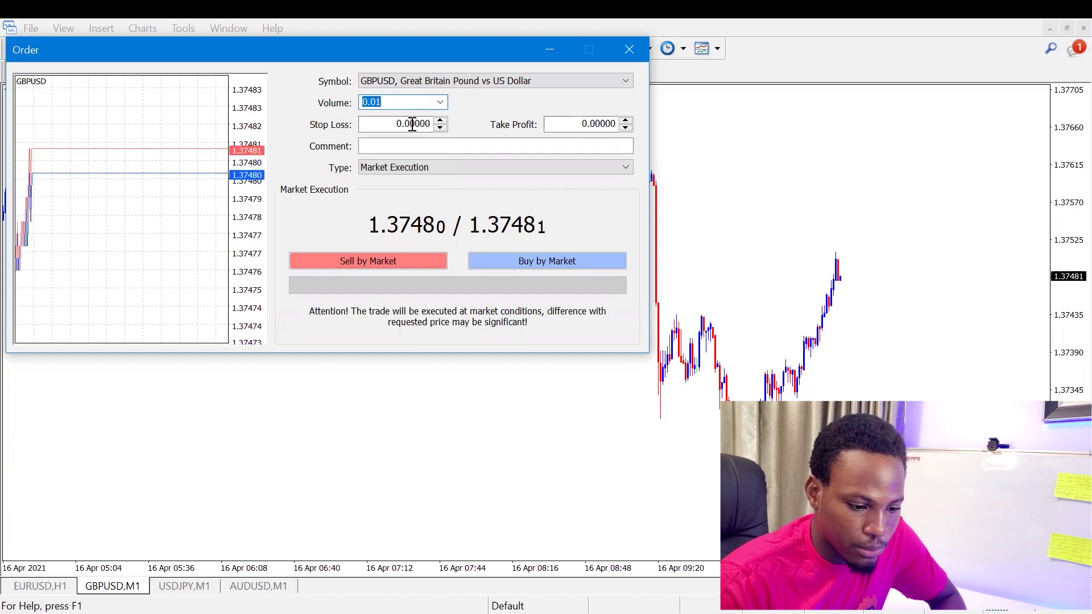
pyautogui.click(566, 123)
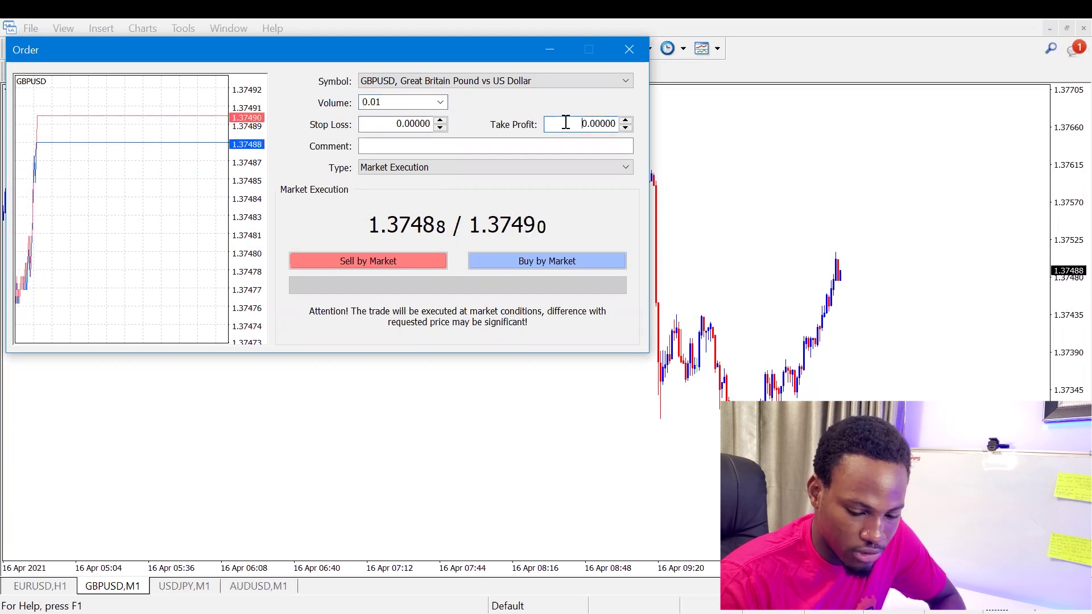
# Step: Inspect the Pending Order types for the GBPUSD order and return the order type to Market Execution
pyautogui.click(416, 167)
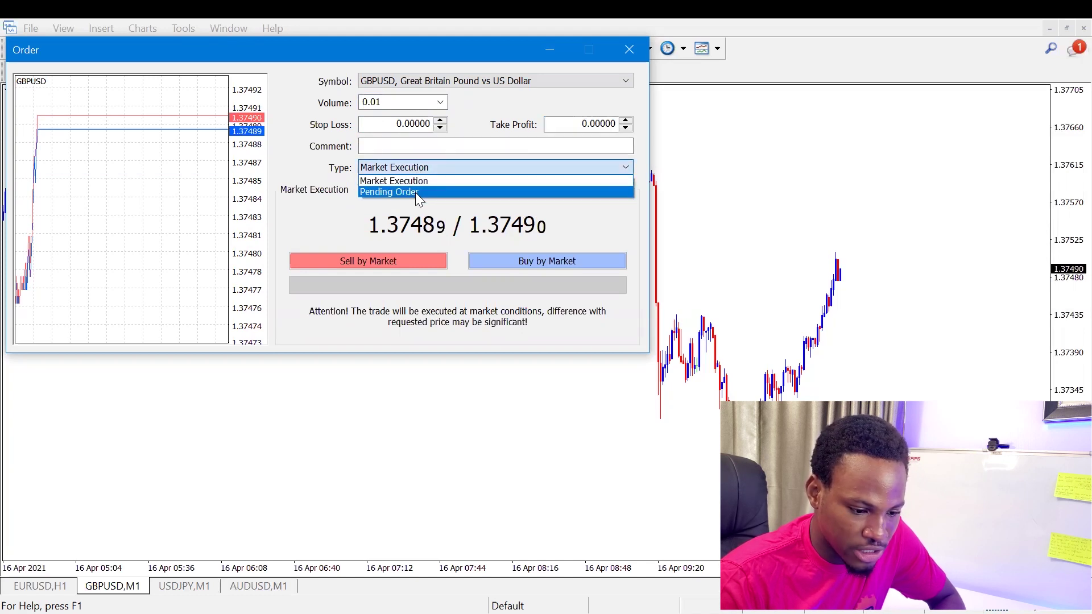
pyautogui.click(415, 192)
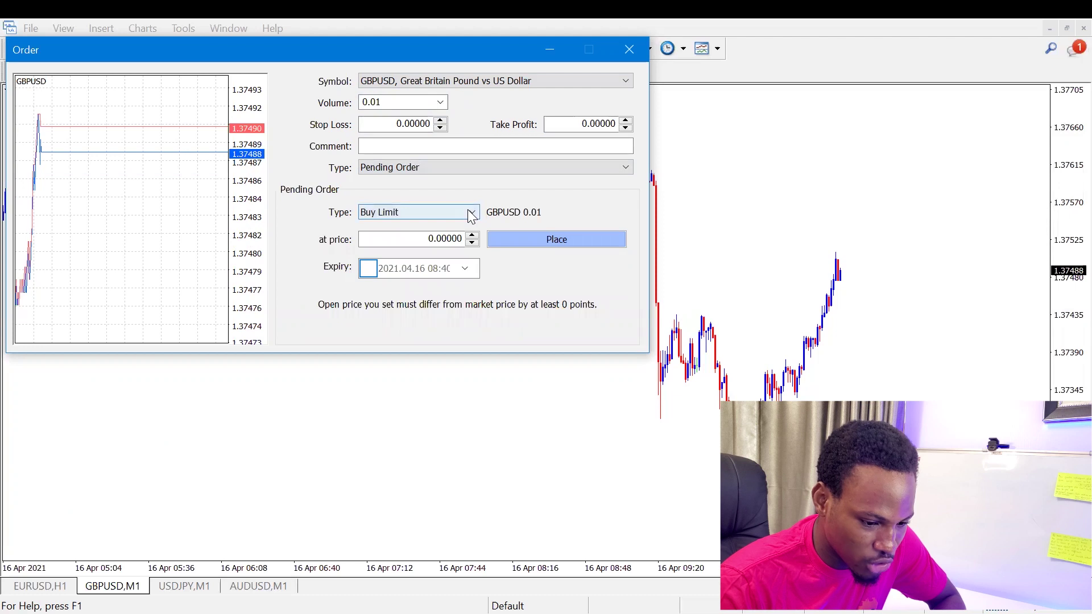
pyautogui.click(441, 210)
pyautogui.click(443, 211)
pyautogui.click(468, 170)
pyautogui.click(462, 181)
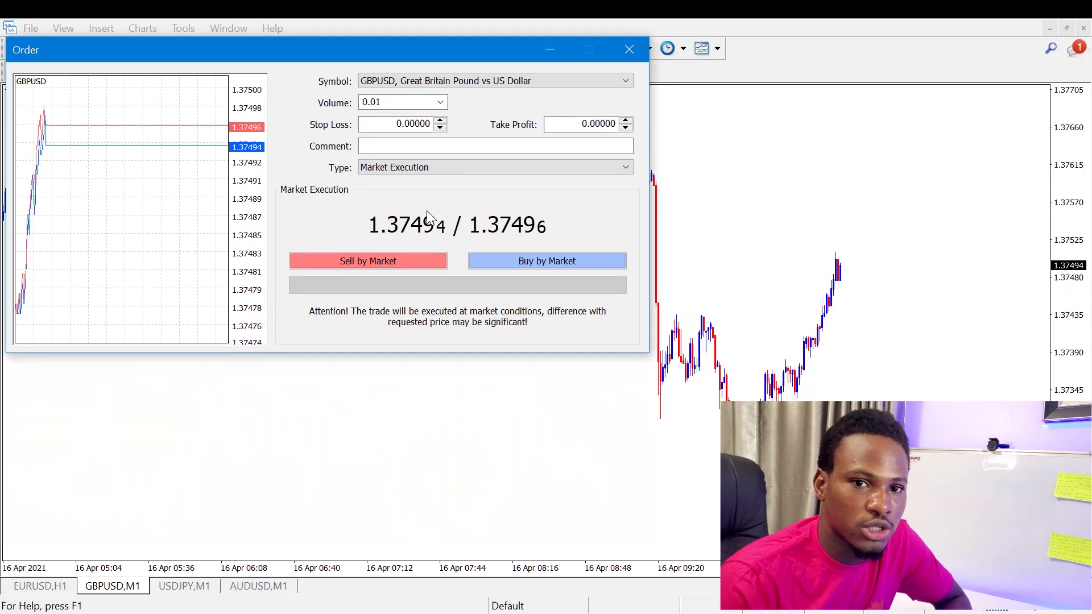
# Step: Buy 0.01 lots of GBPUSD by market and dismiss the order confirmation
pyautogui.click(515, 263)
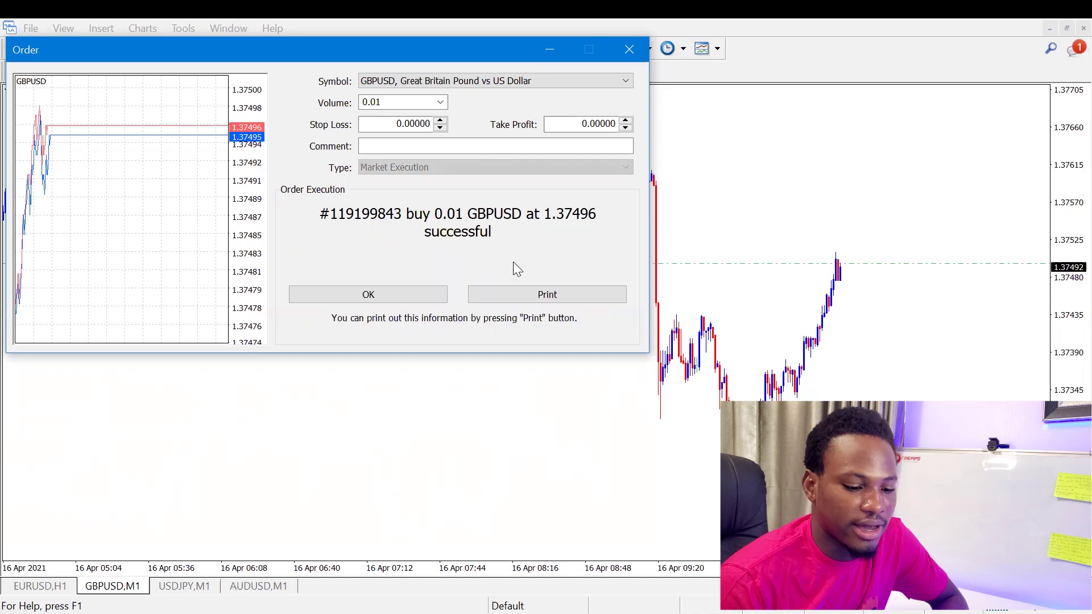
pyautogui.click(412, 302)
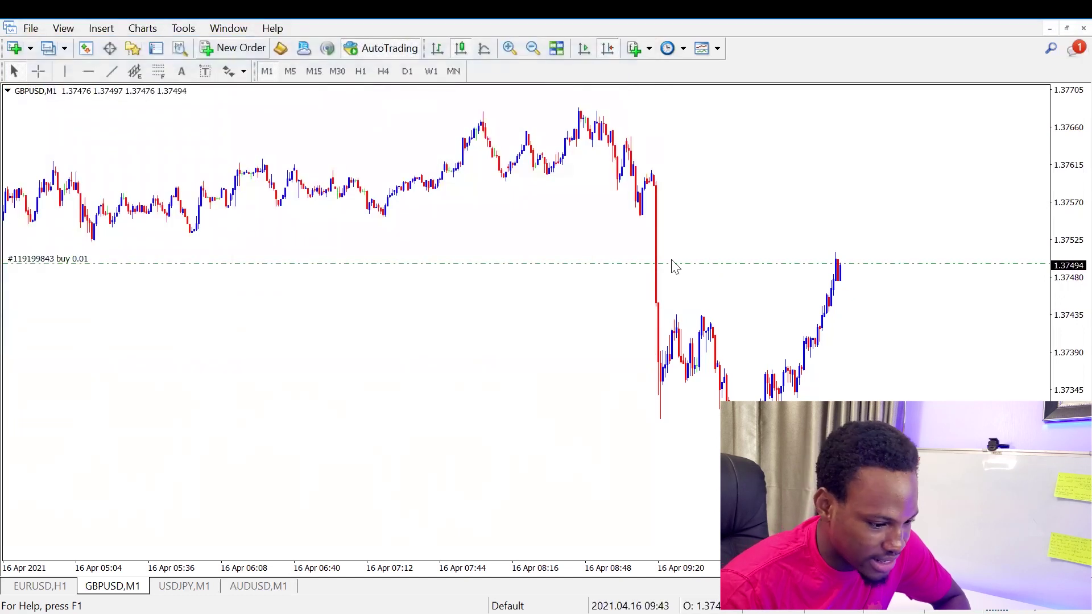
# Step: Set the GBPUSD chart's timeframe to M15 and display the open buy trade in the Terminal
pyautogui.click(315, 71)
pyautogui.moveTo(470, 249); pyautogui.dragTo(738, 295)
pyautogui.scroll(-10, 738, 295)
pyautogui.scroll(-15, 739, 295)
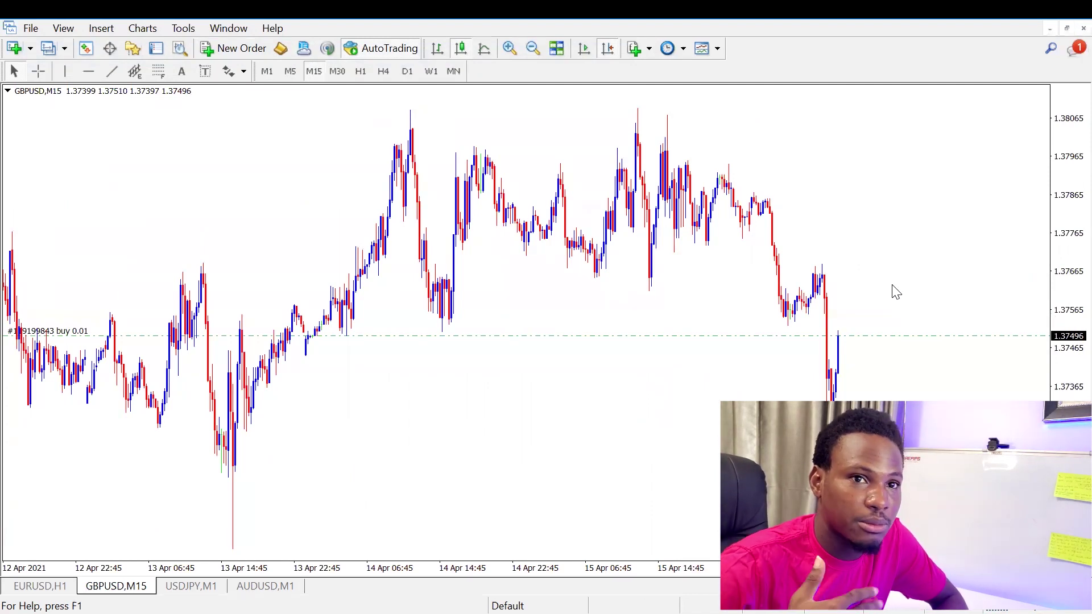
pyautogui.hotkey('ctrl', 't')
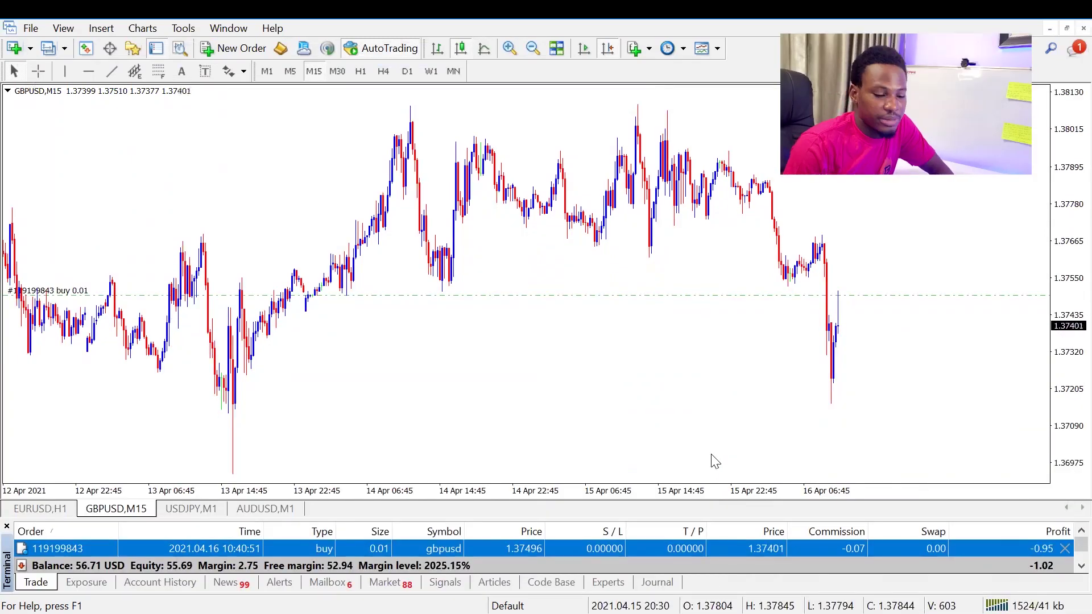